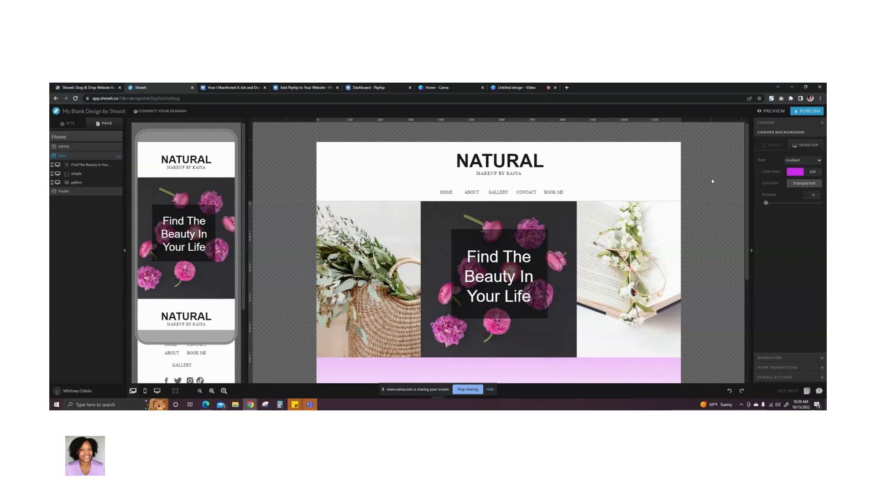
- Open the Blank Page from the site's page list and look over its layout
click(63, 126)
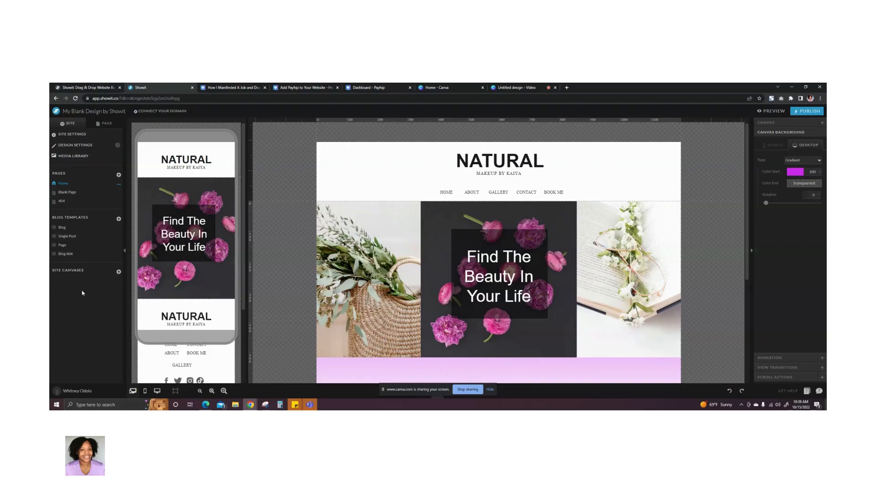
click(67, 193)
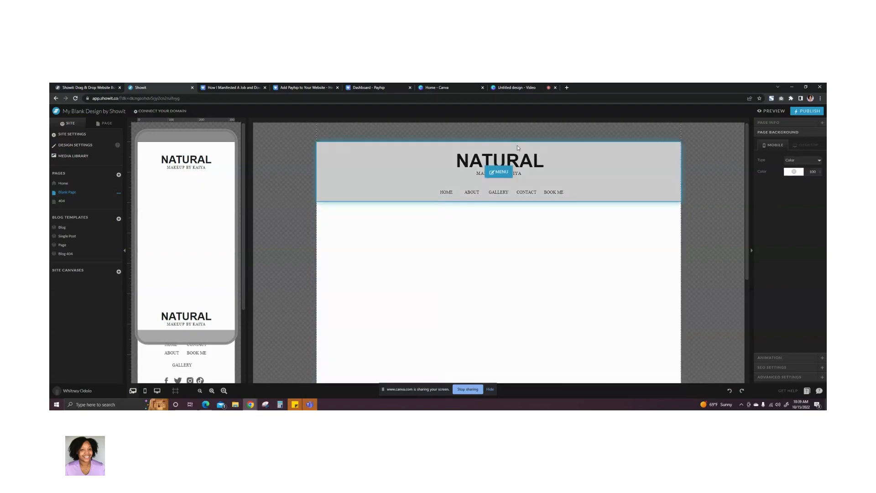
scroll(508, 240, down, 5)
scroll(508, 240, up, 5)
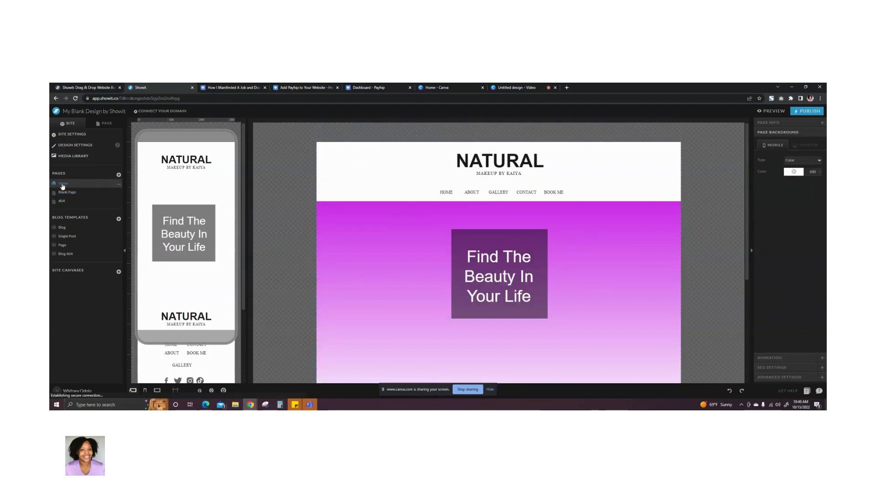
- Duplicate the Home page and rename the copy Shop
click(62, 186)
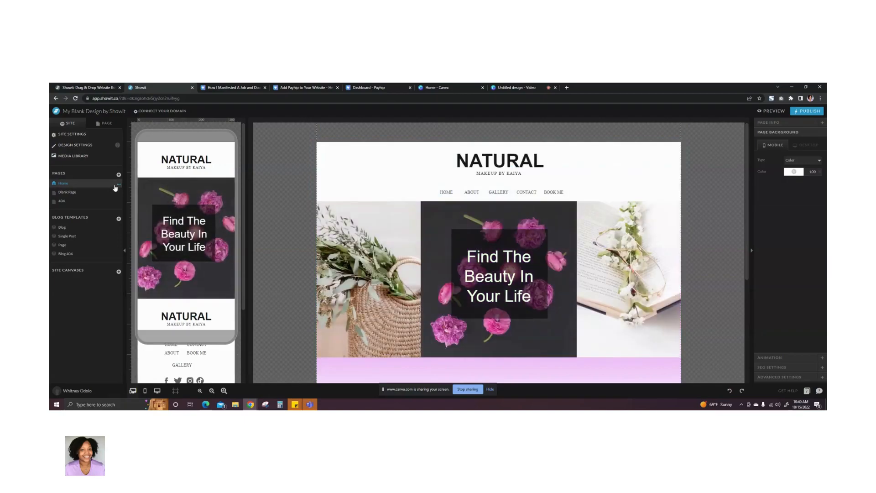
click(118, 186)
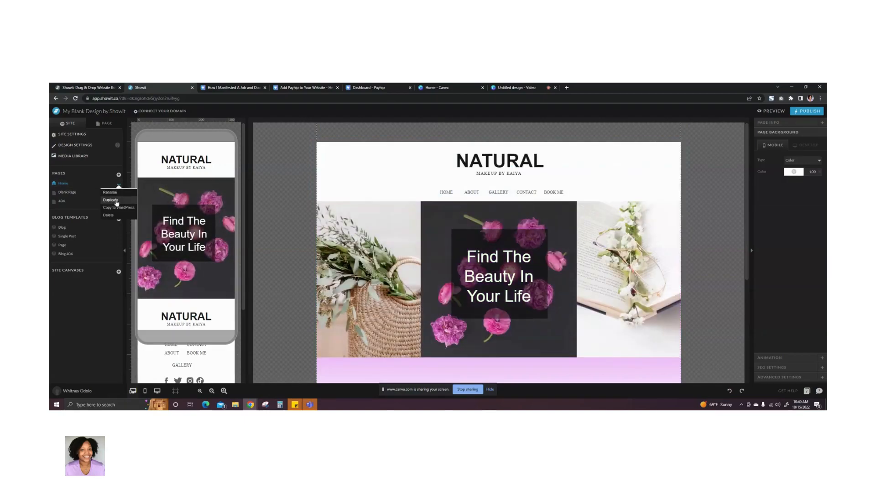
click(110, 200)
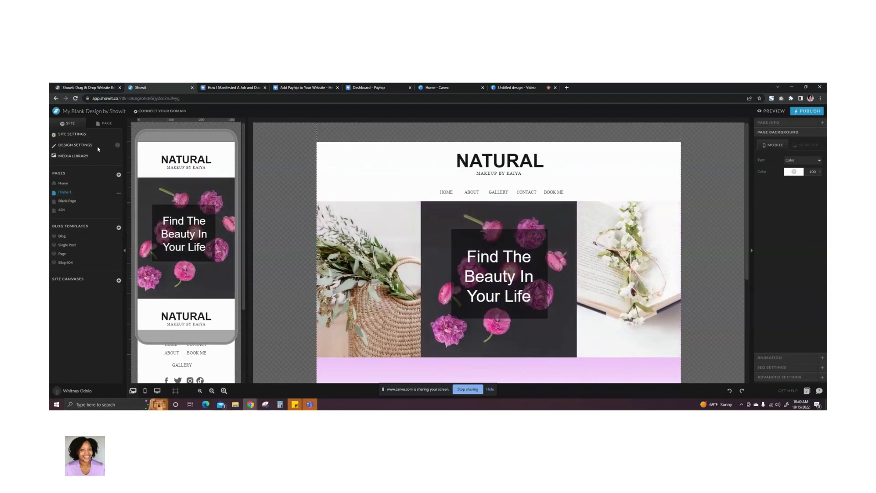
click(118, 194)
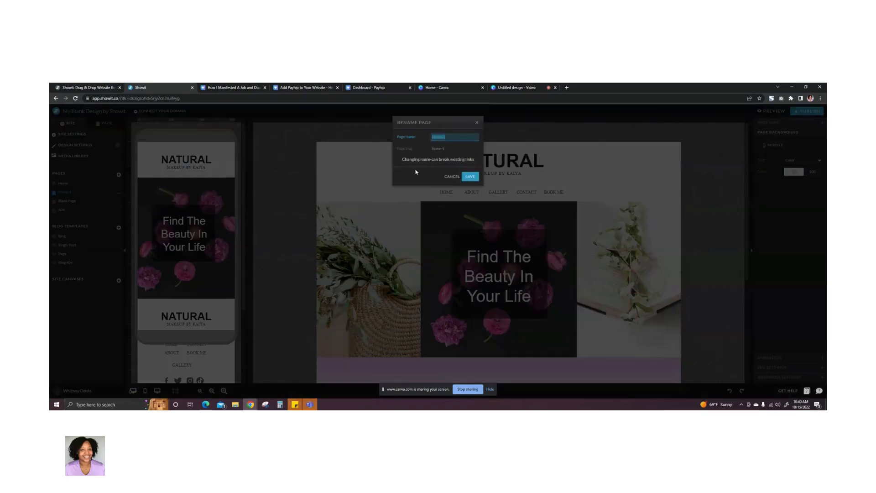
text(s)
click(469, 176)
- Delete the Intro canvas from the Shop page
click(106, 124)
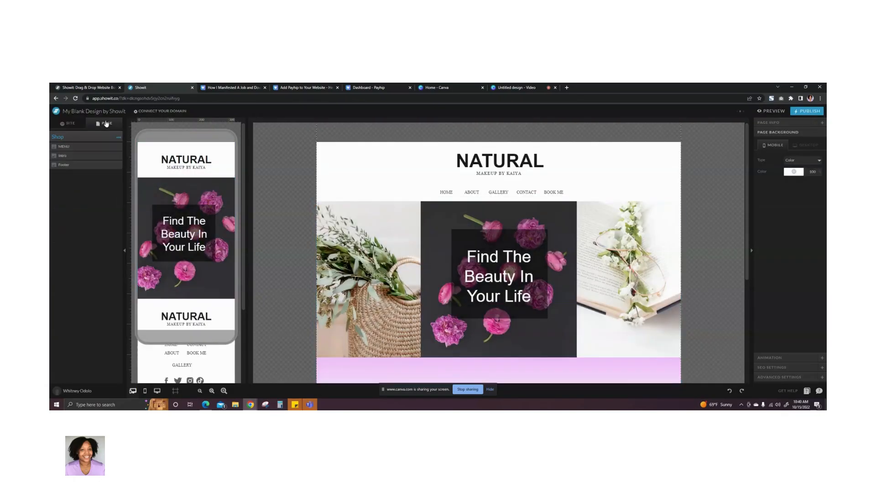
click(62, 156)
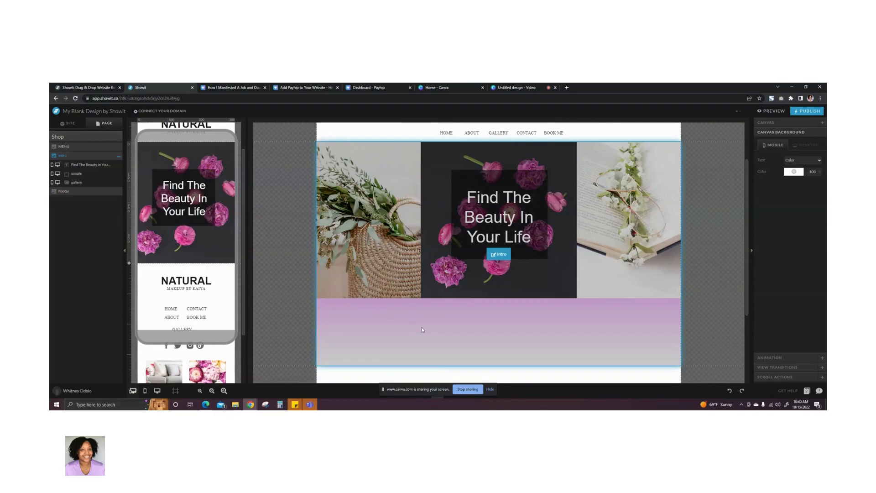
click(118, 156)
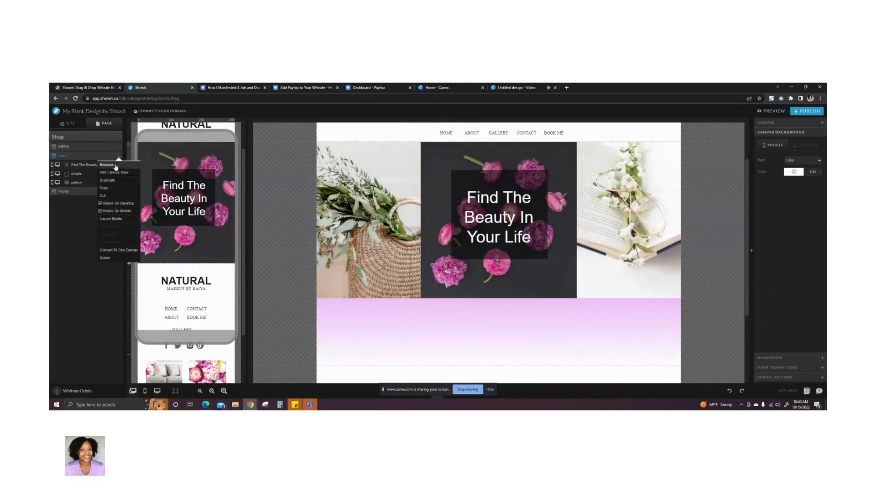
click(106, 257)
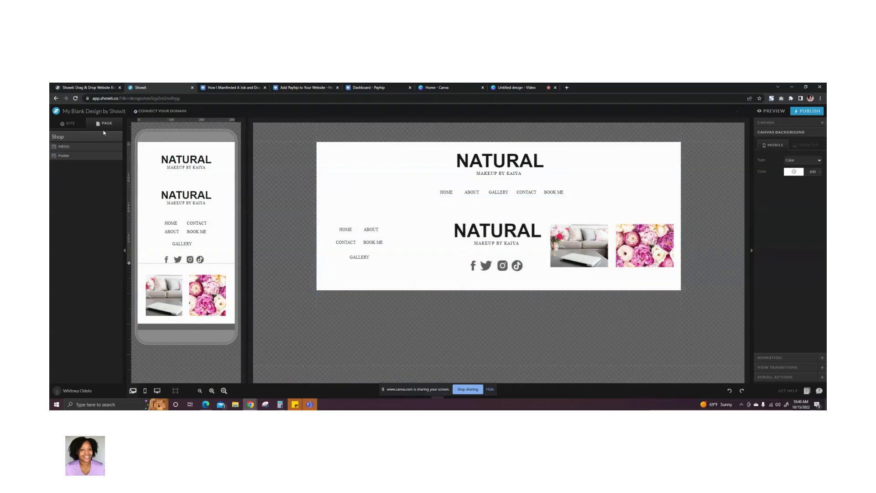
- Add a blank canvas to the Shop page and place it between the MENU and Footer canvases
click(85, 147)
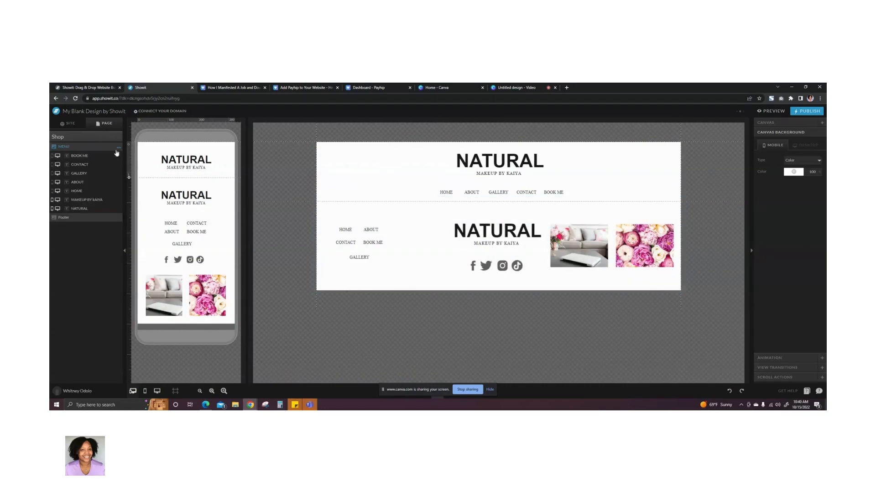
click(80, 137)
click(119, 138)
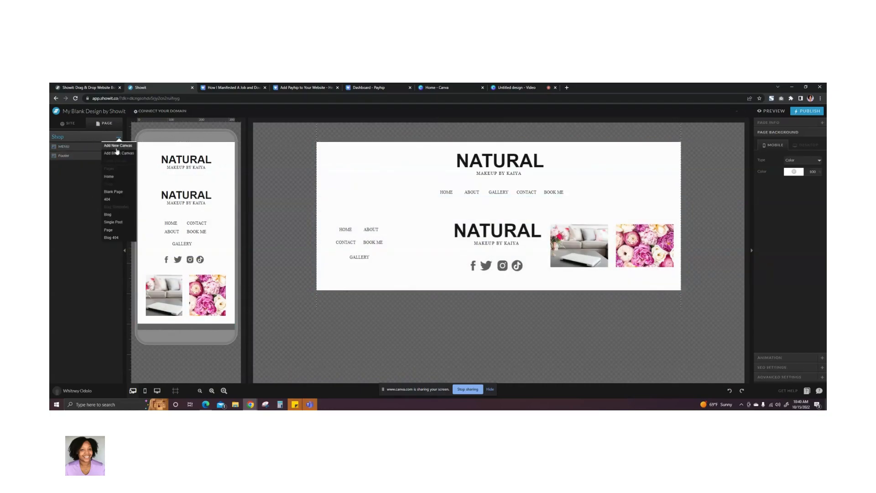
click(117, 153)
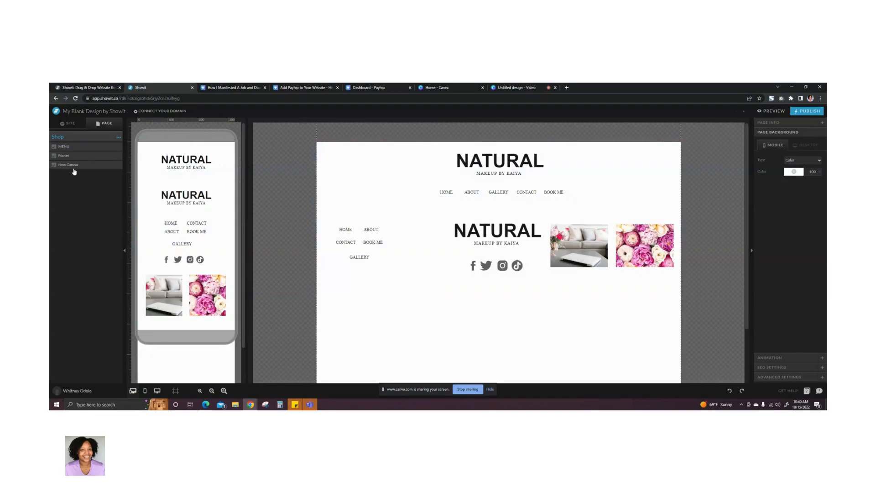
drag(76, 170, 71, 155)
click(71, 156)
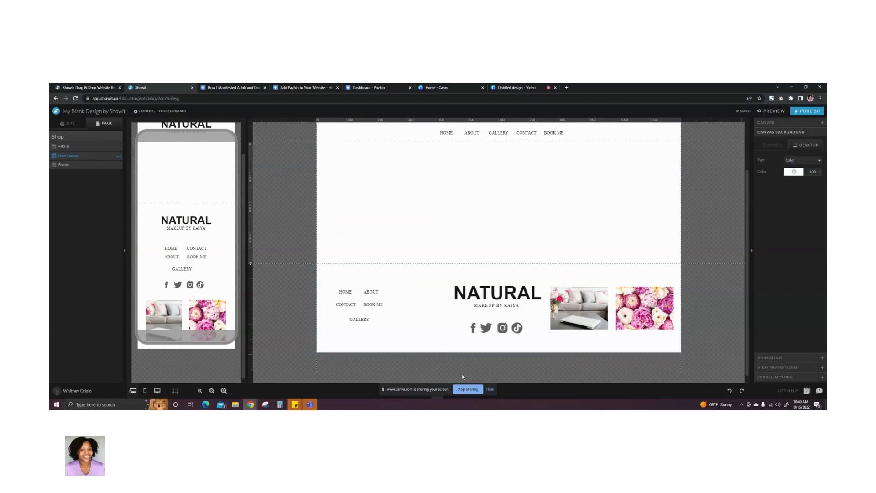
- Add a Title text element to the new canvas with the text "Shop My Products"
drag(429, 395, 541, 389)
mouse_move(427, 393)
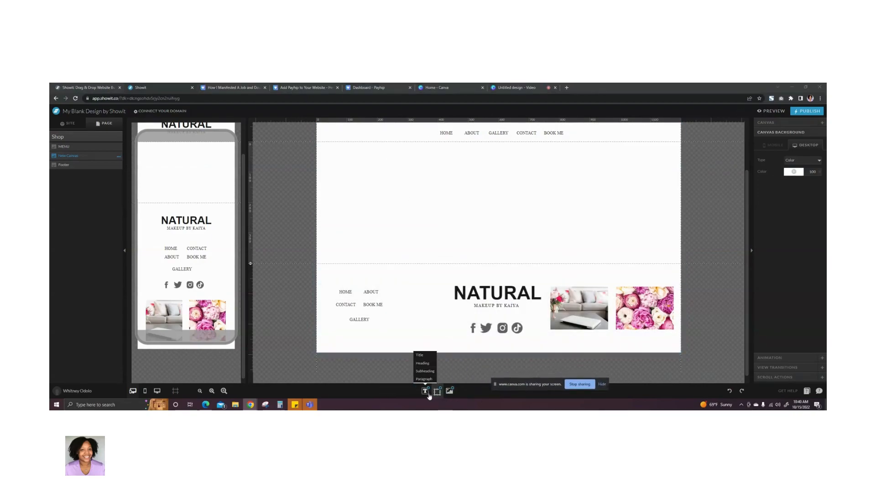
click(419, 354)
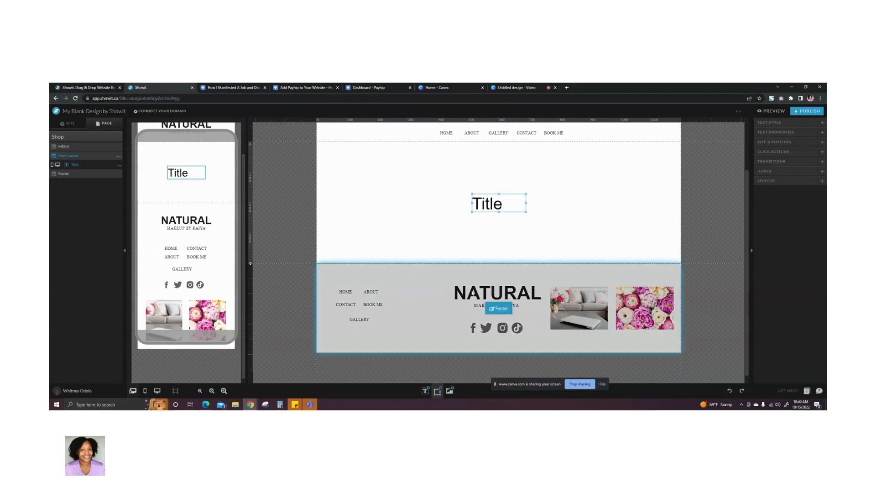
double_click(509, 206)
text(Shop)
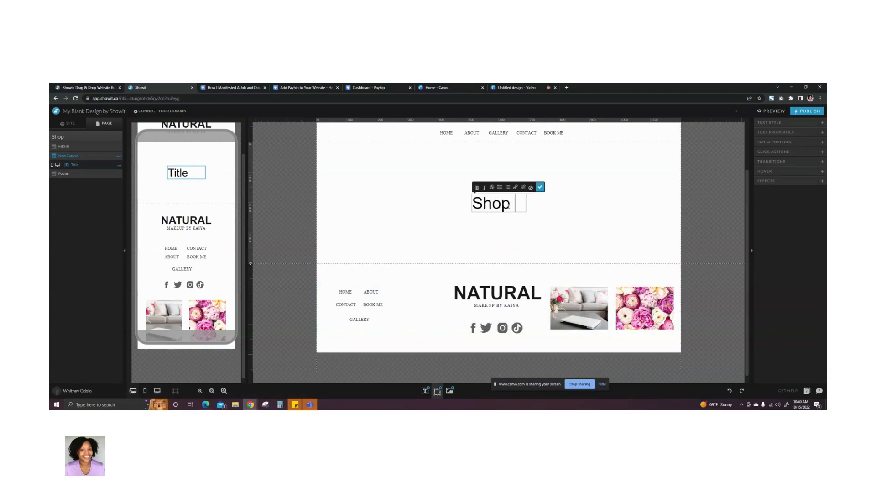
key(ctrl+a)
text(My Products)
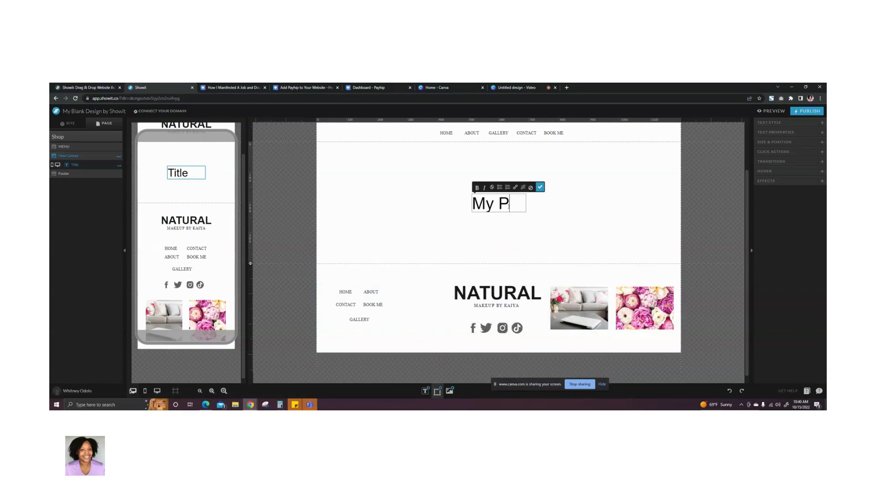
click(540, 187)
- Widen the desktop title to about 538 px so it fits one line, move it near the canvas's upper edge and center-align its text
drag(471, 204, 425, 209)
drag(525, 202, 587, 202)
drag(490, 202, 488, 158)
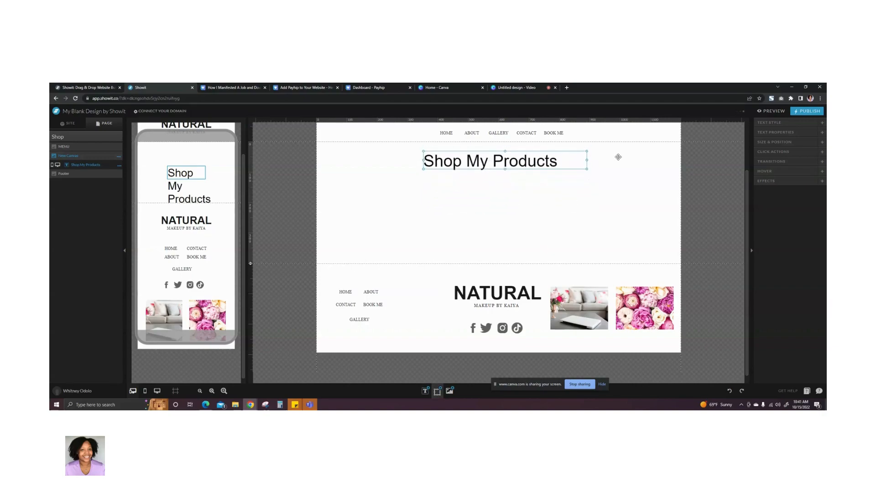
click(770, 123)
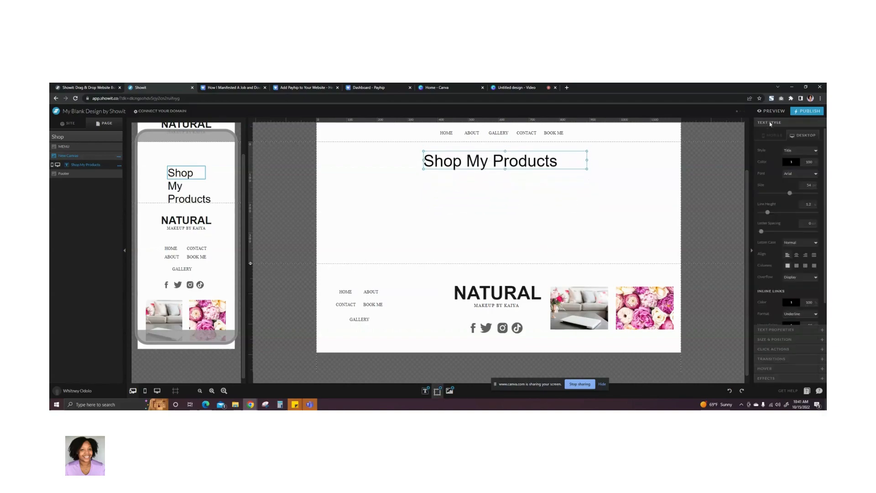
click(797, 258)
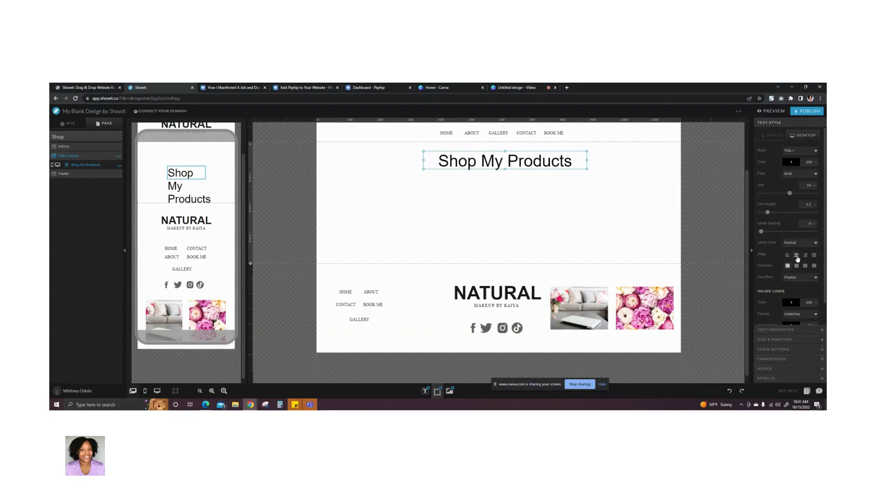
- Lengthen the mobile canvas, widen the mobile title to about 299 px on one line, move it below the logo and center-align its text
click(771, 136)
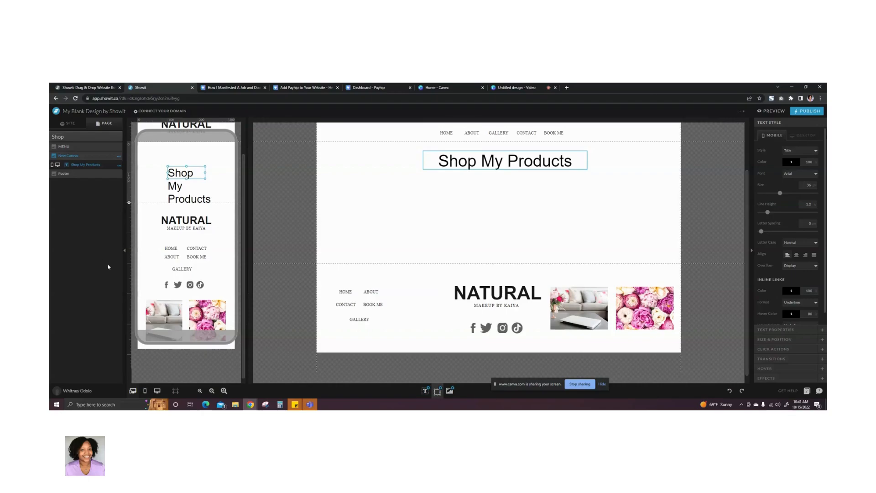
scroll(182, 240, up, 2)
drag(128, 238, 129, 325)
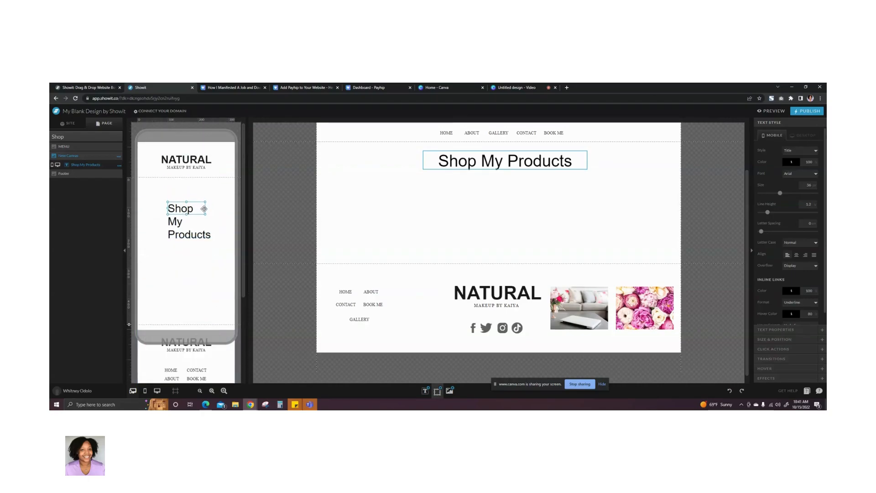
drag(205, 208, 235, 208)
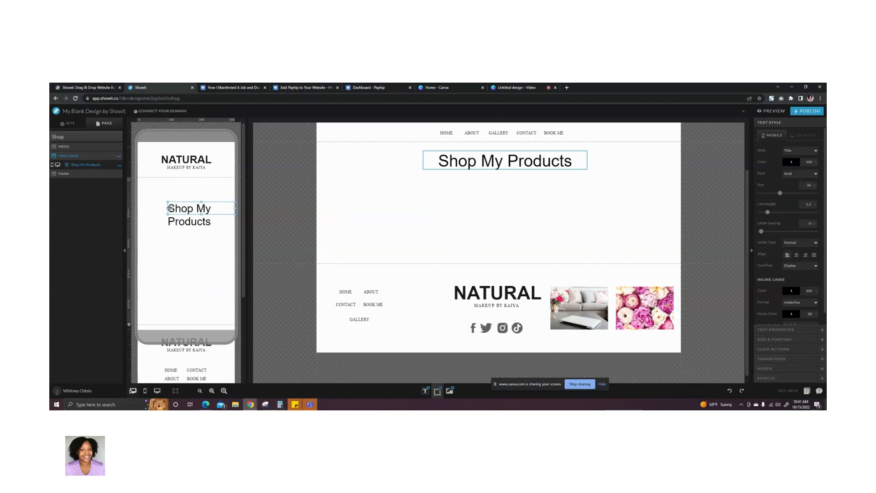
drag(166, 208, 180, 193)
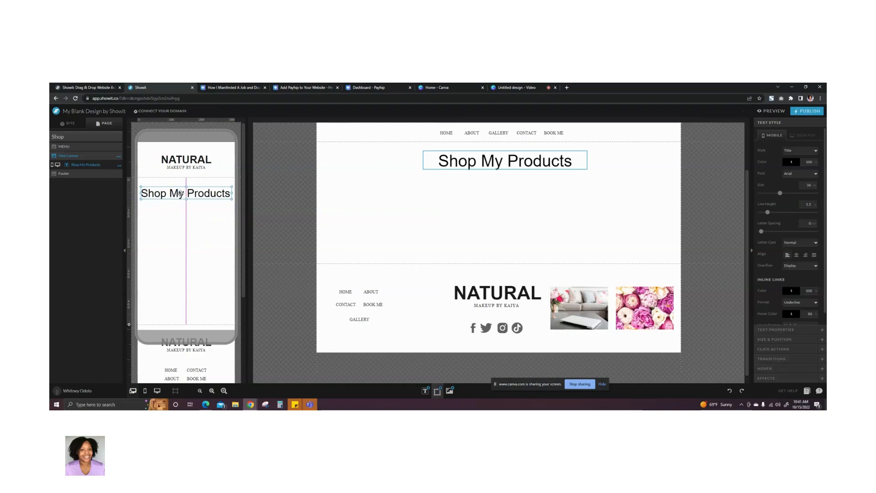
click(796, 255)
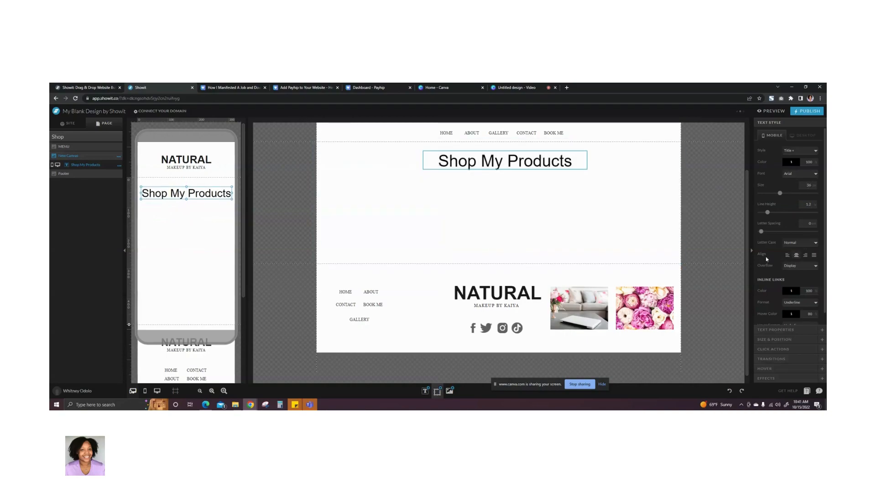
- Center the title horizontally on the desktop canvas and check its size and position in the mobile layout
click(502, 219)
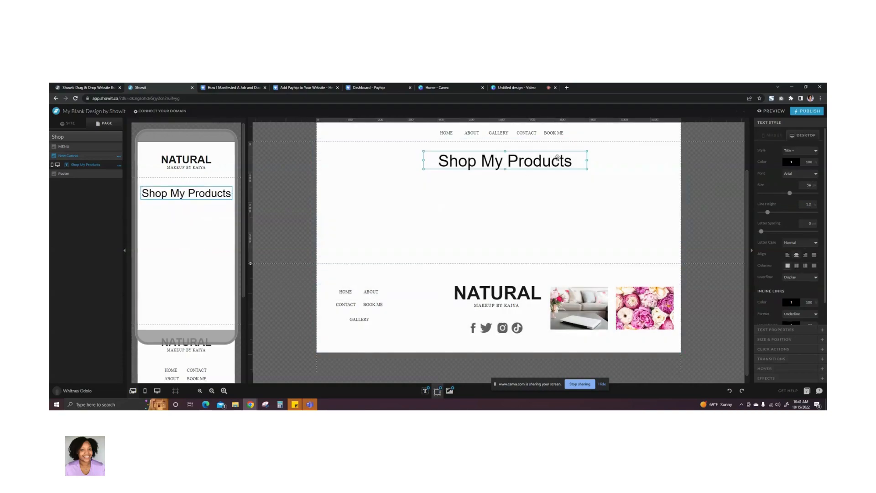
scroll(793, 303, down, 1)
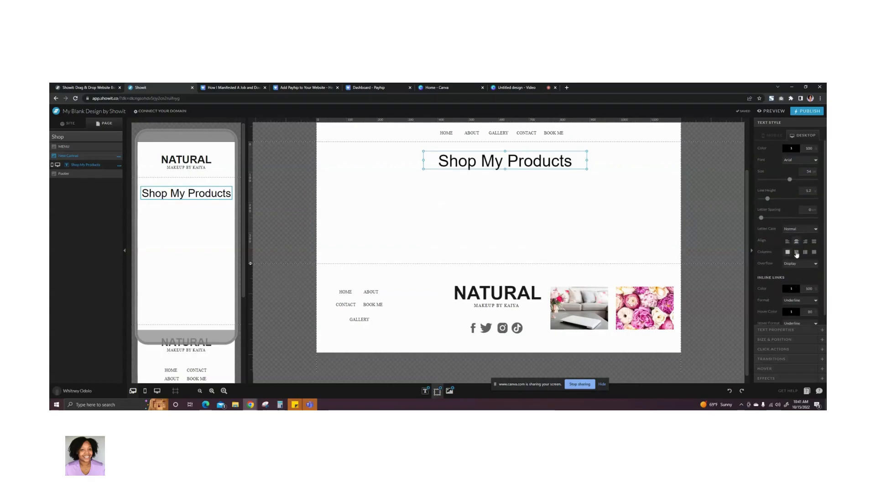
click(769, 339)
click(799, 233)
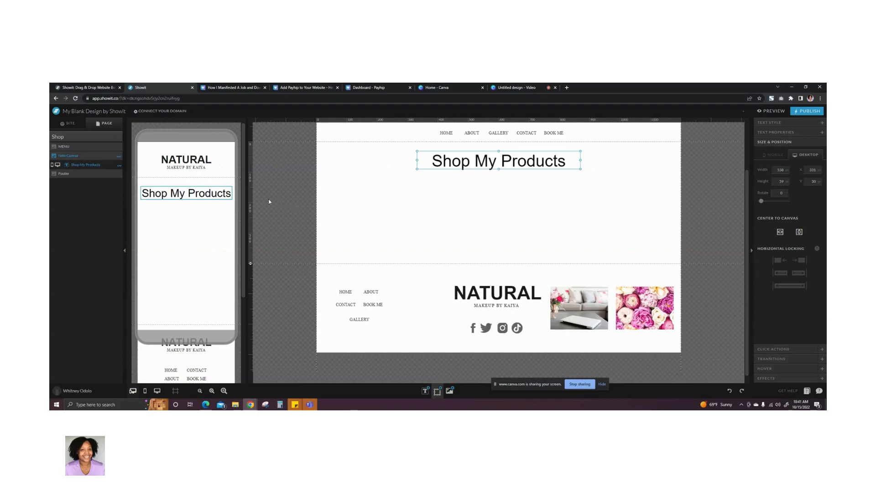
click(775, 155)
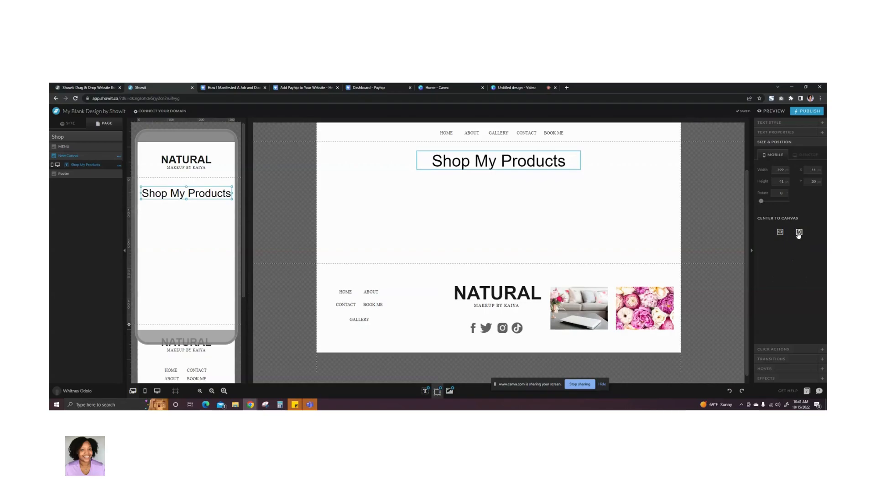
click(507, 204)
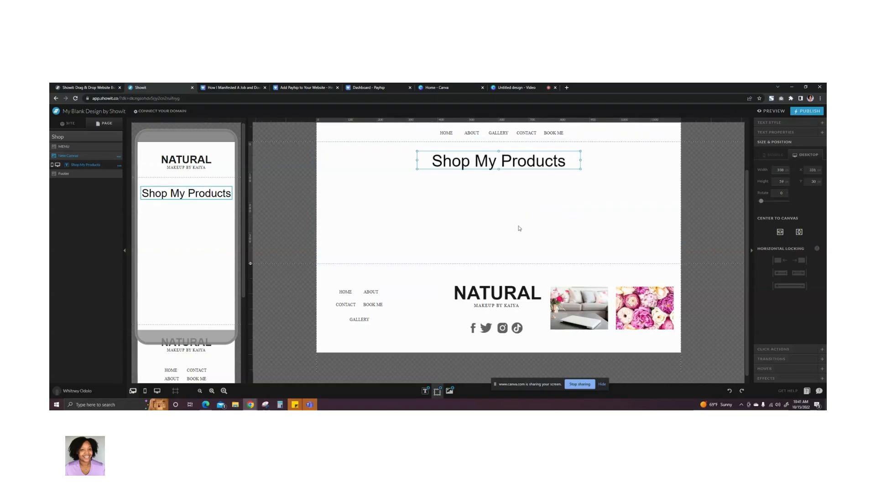
click(546, 207)
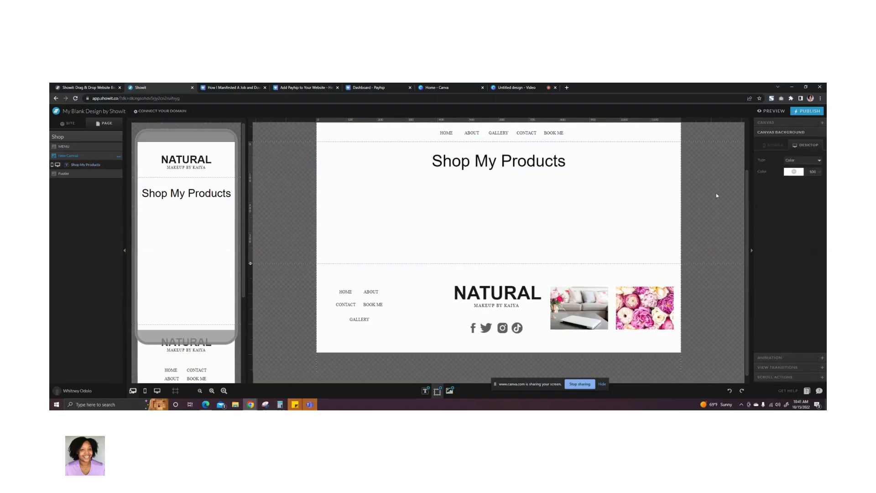
- Add the "How I Manifested a Job" eBook cover image from the Uploads folder to the Shop canvas
click(437, 392)
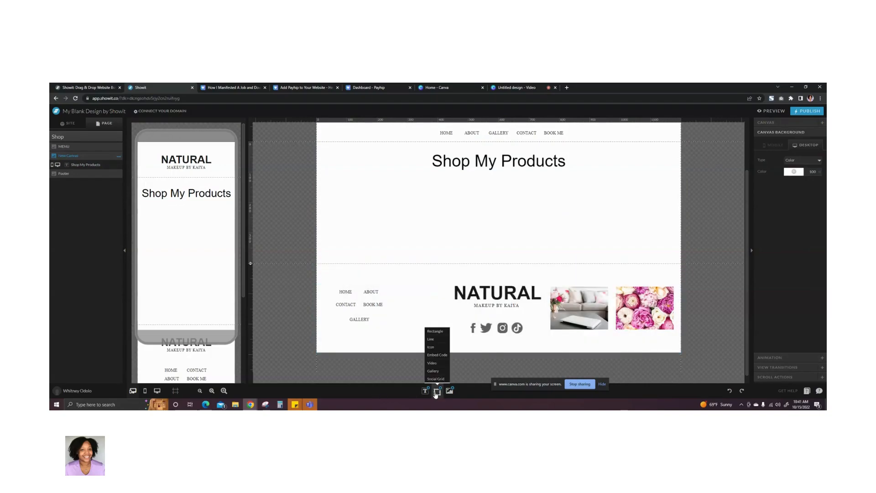
click(450, 391)
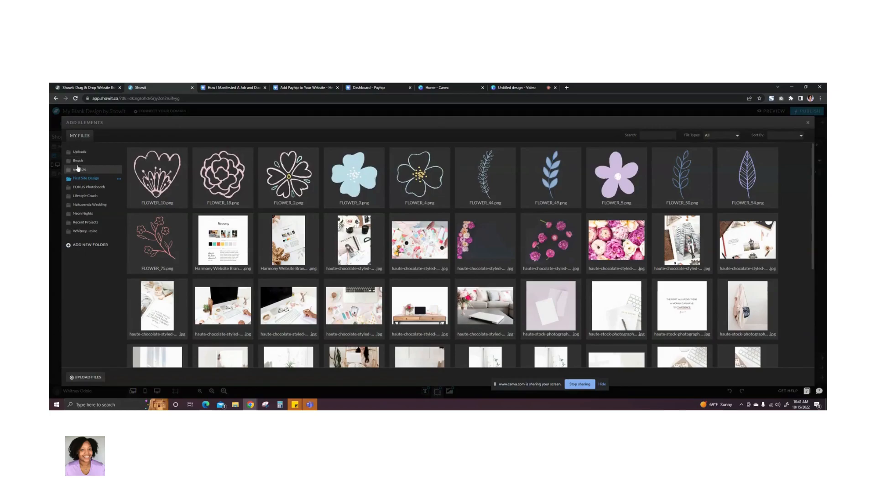
click(79, 152)
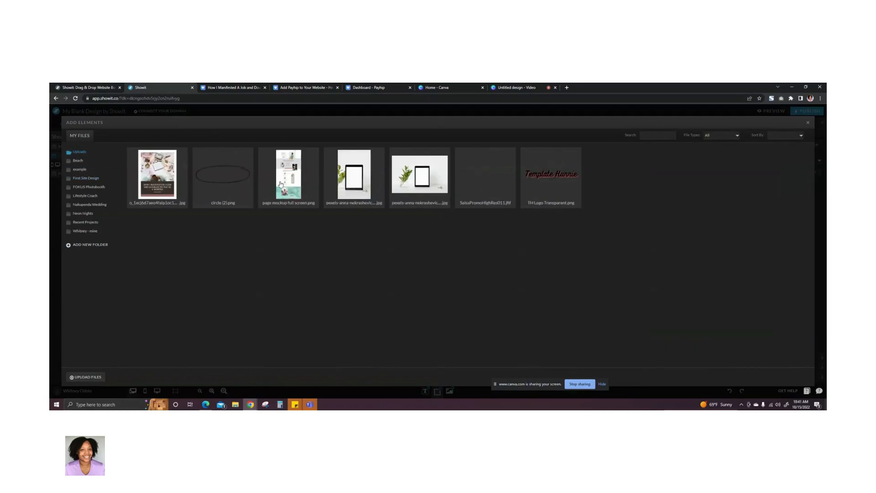
click(153, 183)
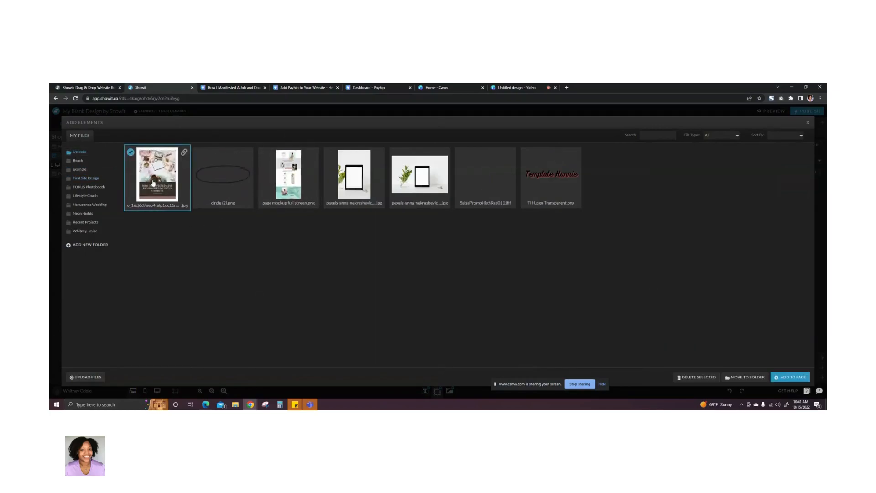
click(783, 378)
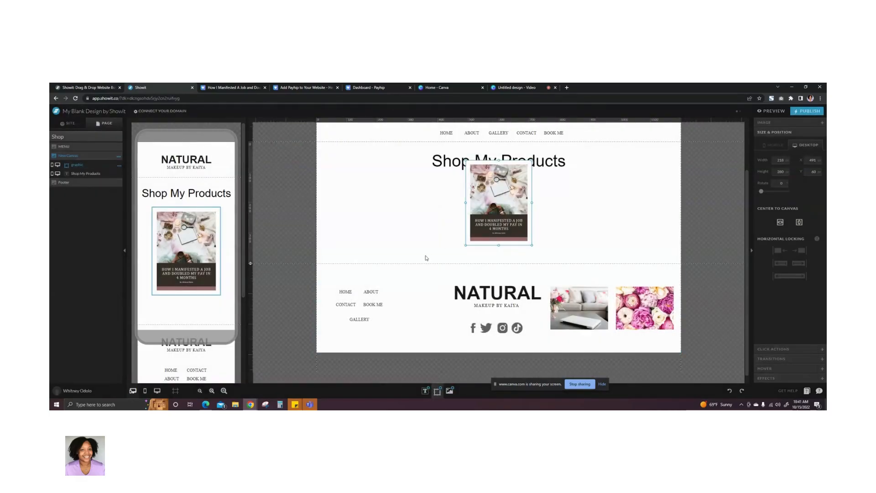
- Lengthen the Shop canvas in both the desktop and mobile layouts to make room below the cover image
click(433, 241)
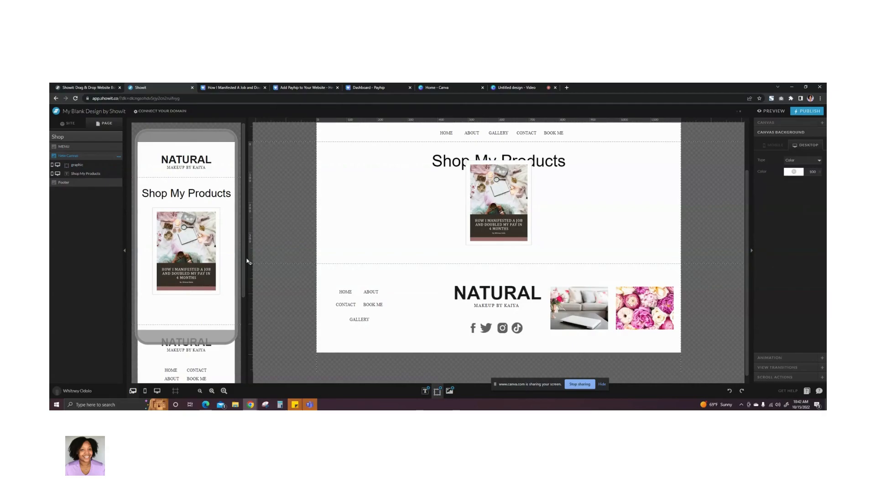
drag(250, 264, 254, 368)
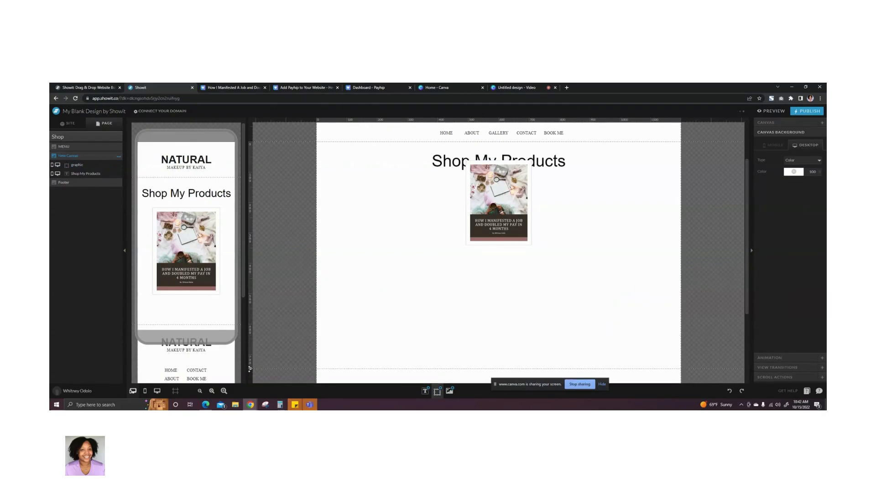
click(147, 296)
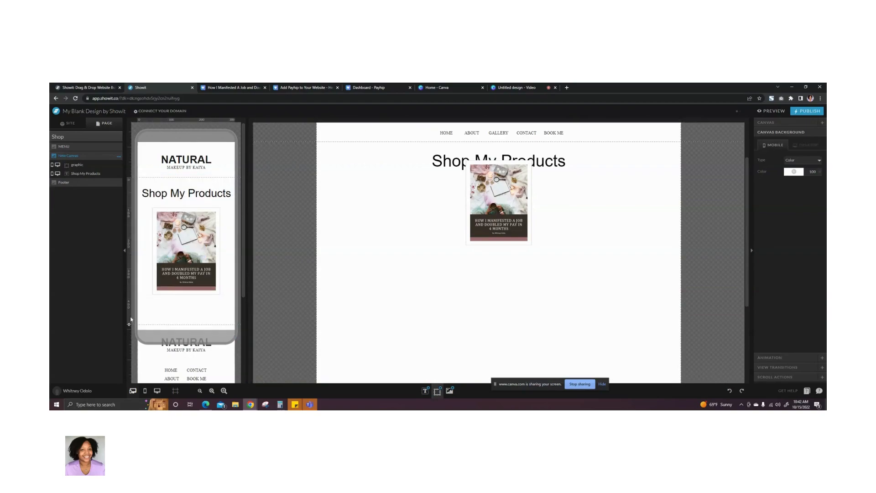
drag(129, 324, 129, 372)
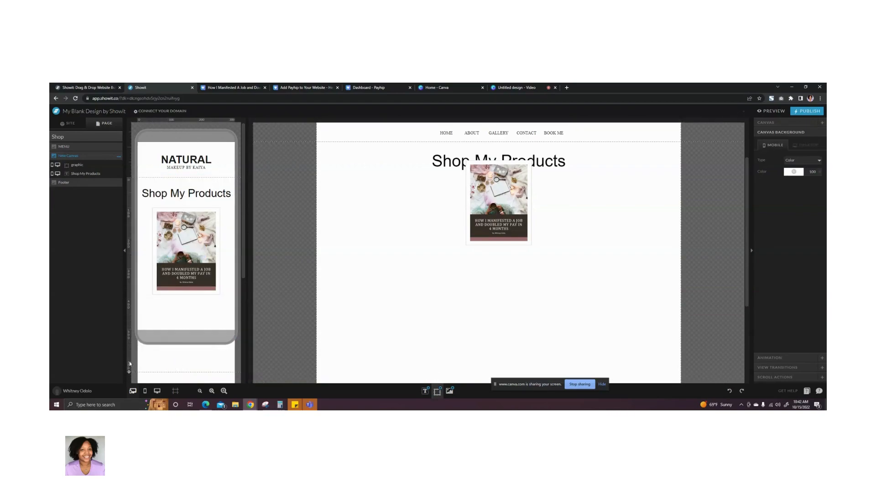
- Move the desktop cover image below the title toward the canvas's left side, at about X 127, Y 176
click(508, 187)
click(507, 188)
drag(506, 188, 394, 233)
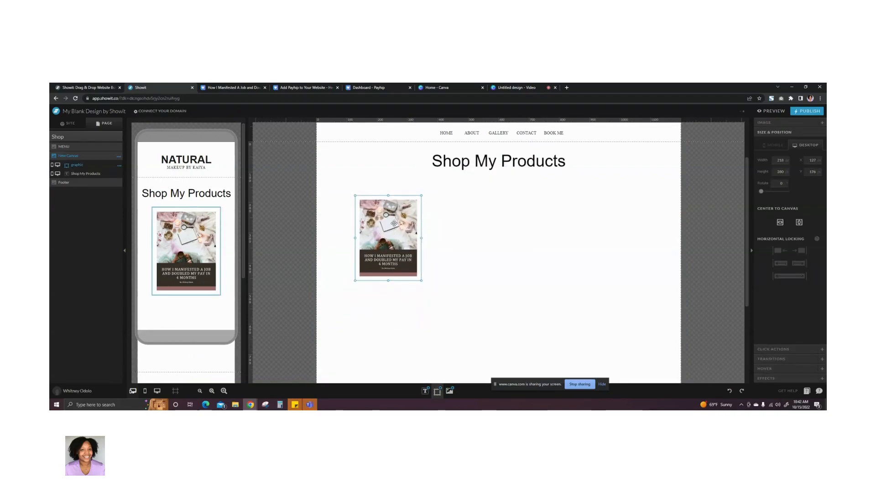
- Apply an Outer drop shadow to the cover image in the desktop layout
click(774, 379)
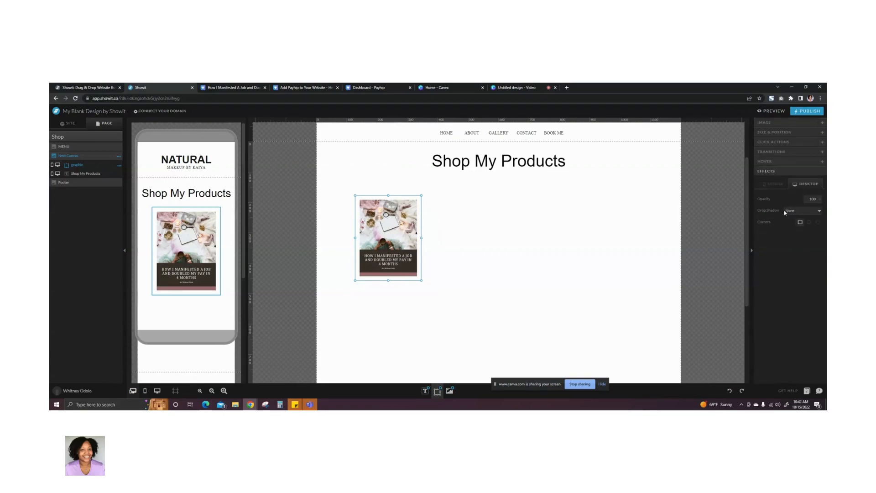
click(797, 211)
click(792, 219)
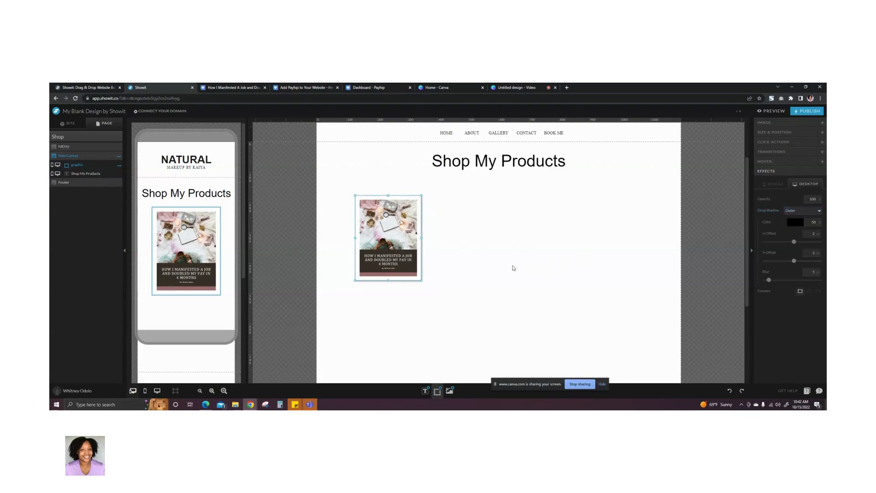
click(501, 275)
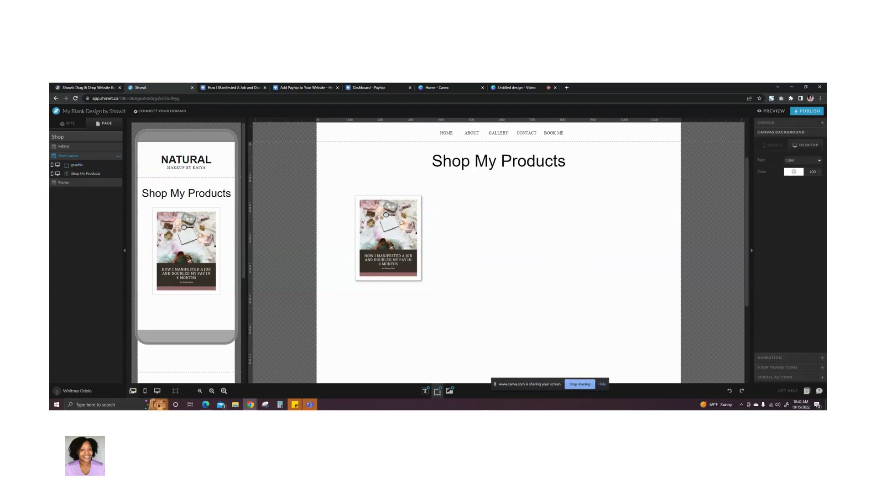
- Apply an Outer drop shadow to the cover image in the mobile layout
click(776, 146)
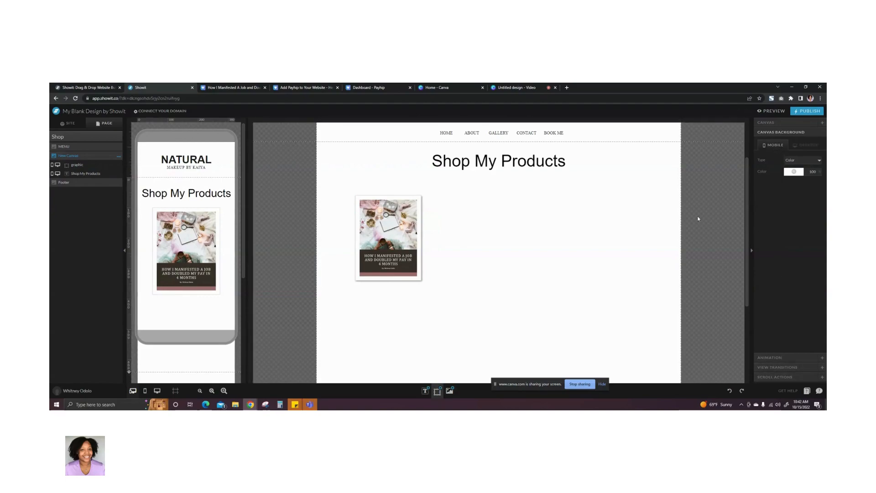
click(385, 237)
click(385, 237)
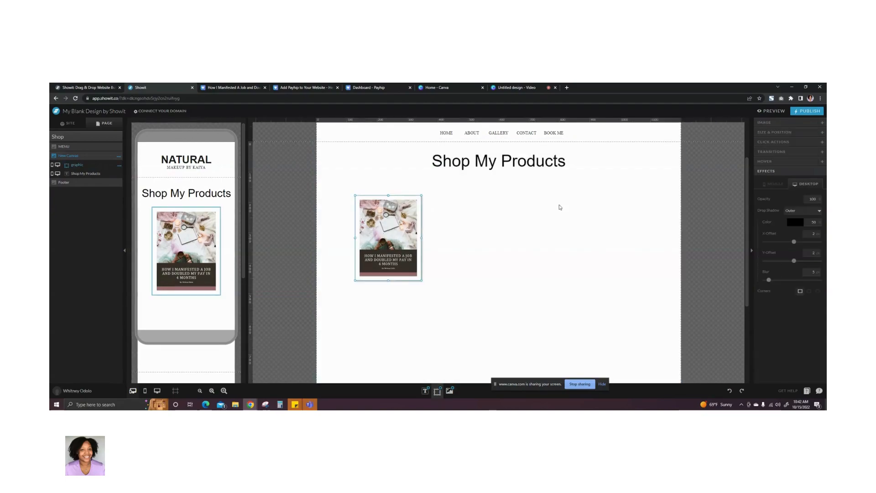
click(779, 185)
click(800, 211)
click(796, 224)
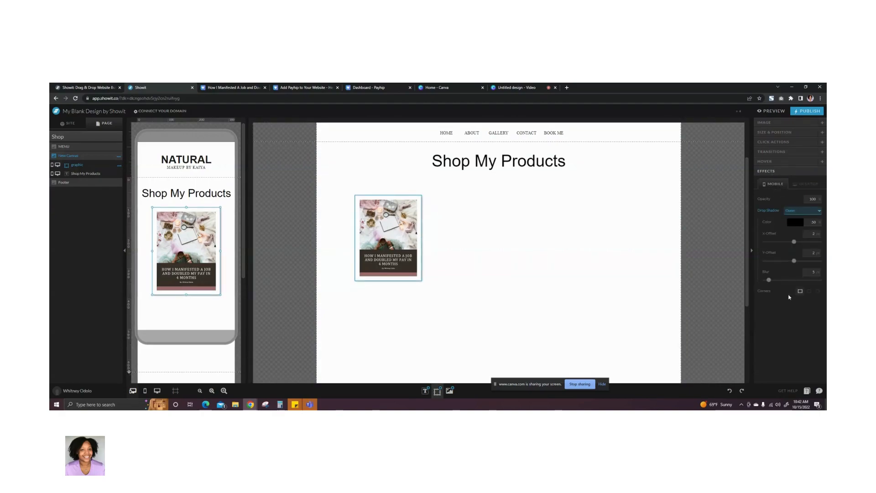
mouse_move(460, 304)
click(462, 211)
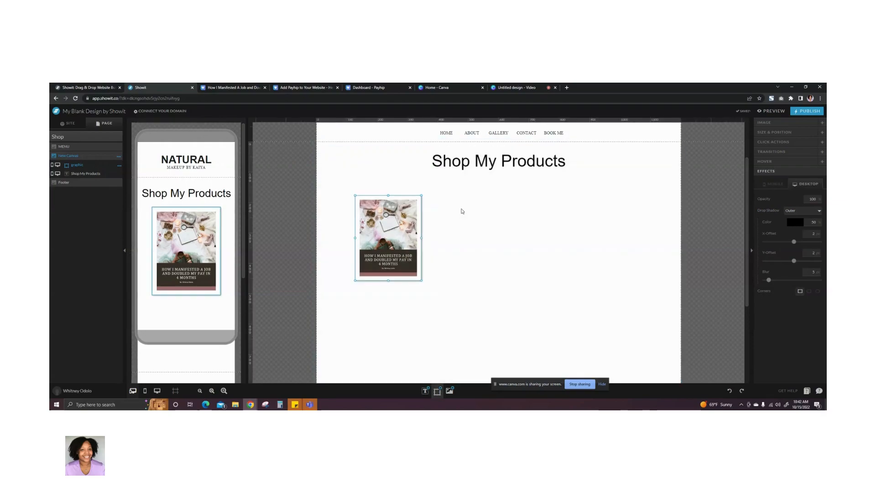
- Move the mobile cover image slightly lower to leave more space beneath the "Shop My Products" title
mouse_move(183, 274)
scroll(183, 255, down, 2)
click(184, 213)
drag(186, 209, 186, 224)
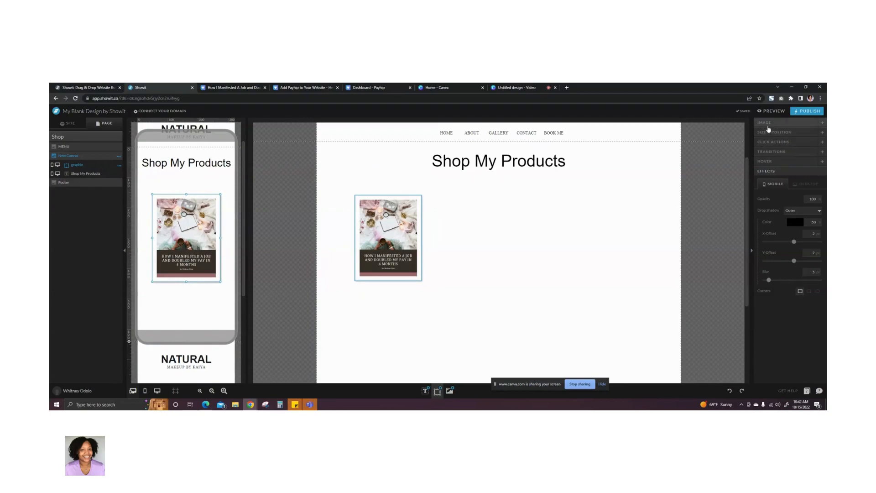
click(393, 271)
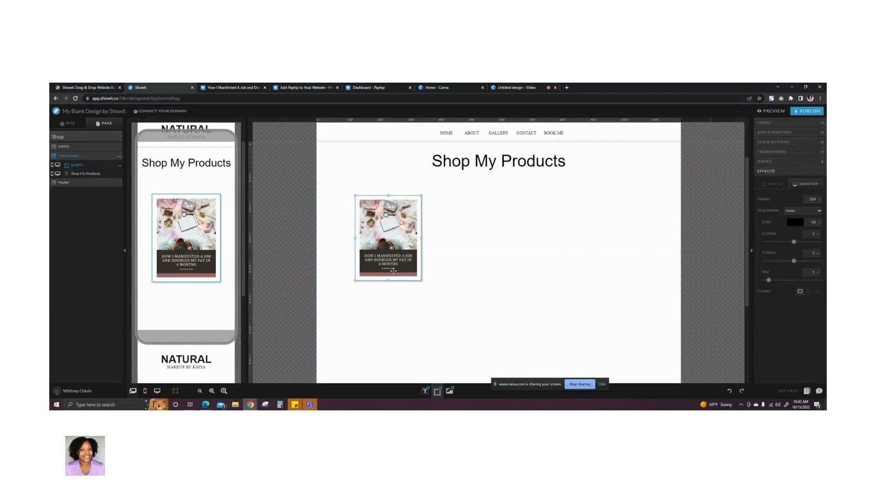
- Add a widened Heading text element reading "Manifested A Job eBook" and place it directly below the desktop cover image
click(429, 297)
mouse_move(425, 391)
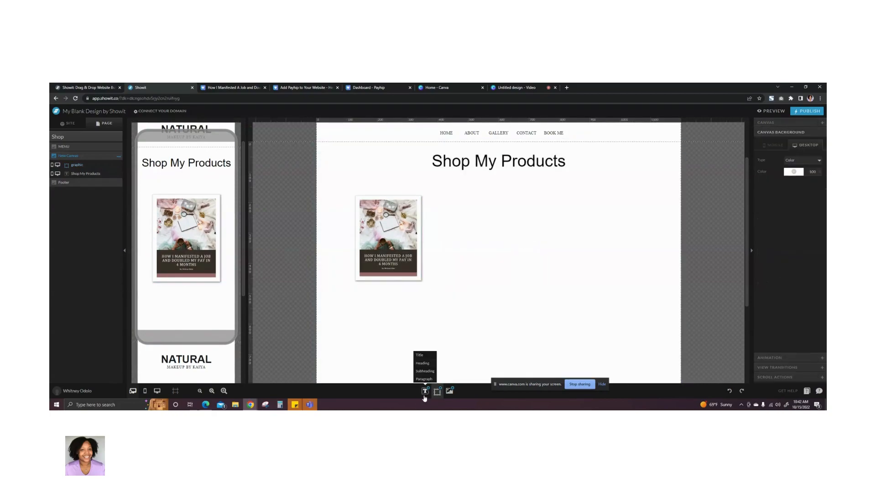
click(422, 363)
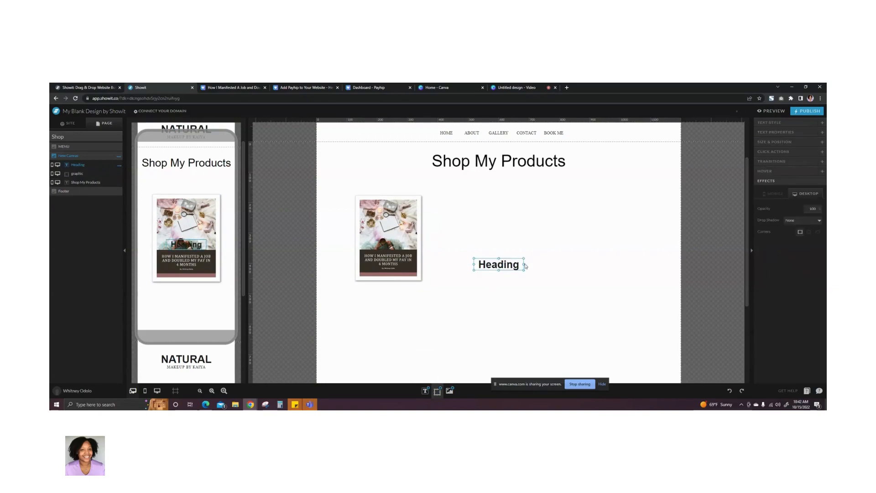
drag(524, 264, 601, 264)
double_click(562, 265)
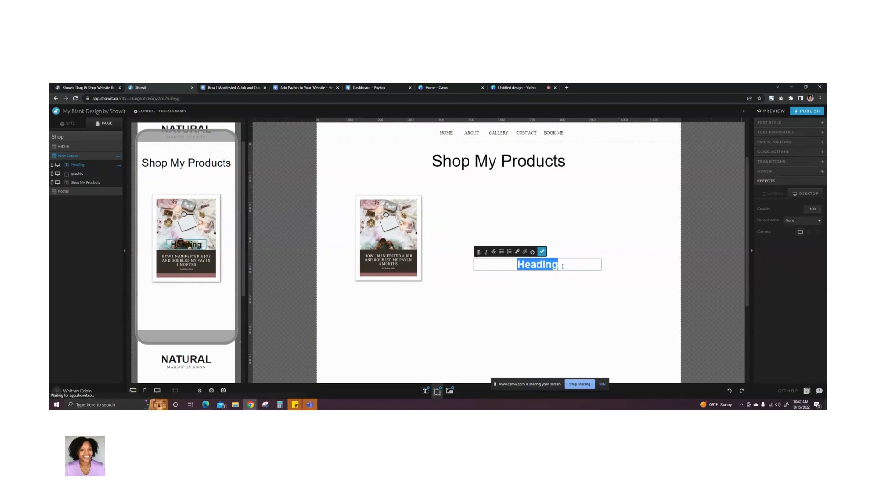
text(Manif)
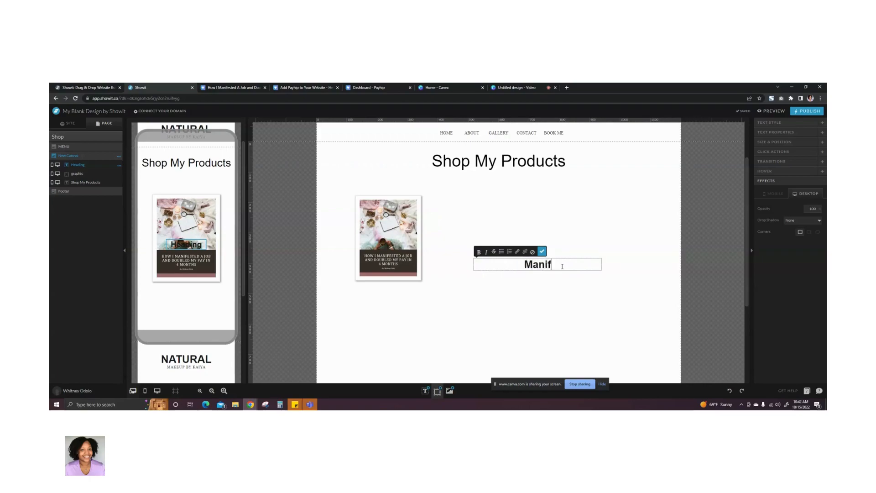
text(est E)
key(BackSpace)
key(BackSpace)
text(A)
key(BackSpace)
key(BackSpace)
text(ed A Job eBook)
key(BackSpace)
text(k)
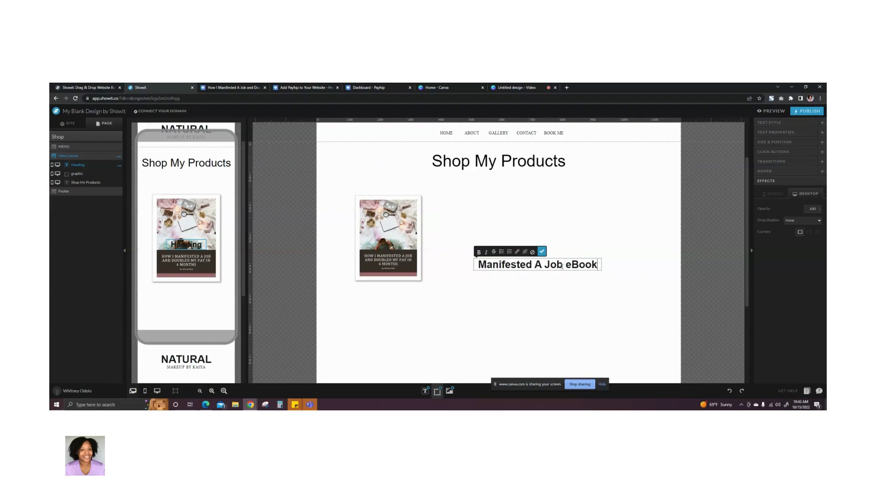
click(542, 251)
drag(537, 258, 407, 292)
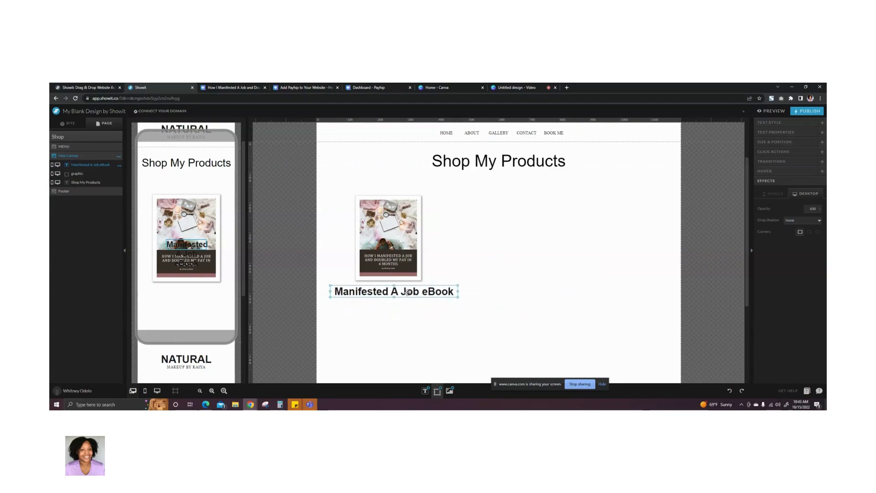
- Move the mobile eBook heading below the cover image and widen its text box to about the cover's width
click(776, 122)
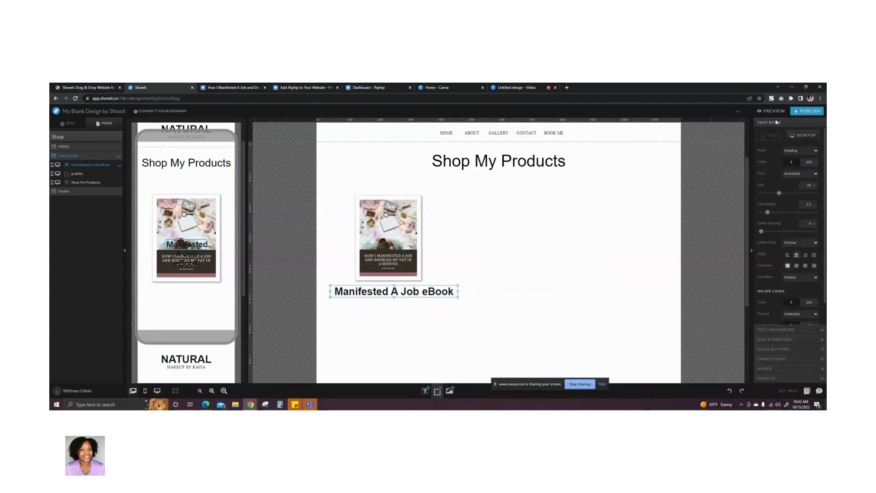
click(188, 245)
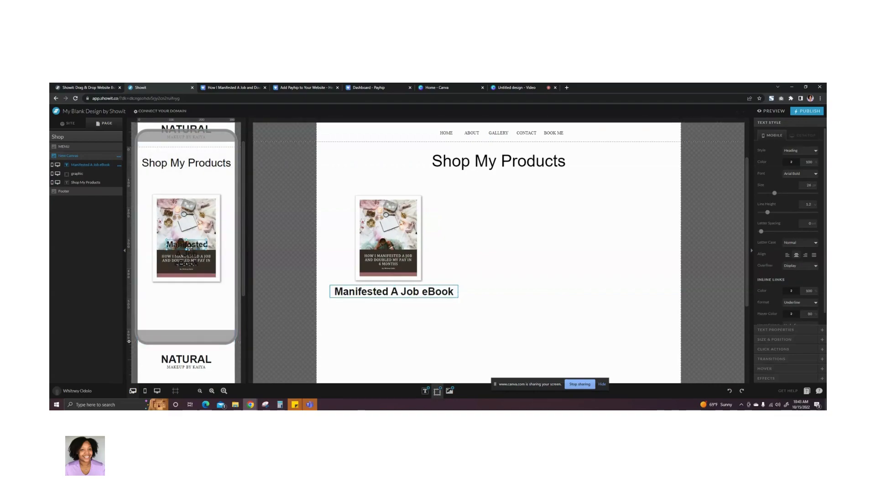
drag(187, 244, 152, 293)
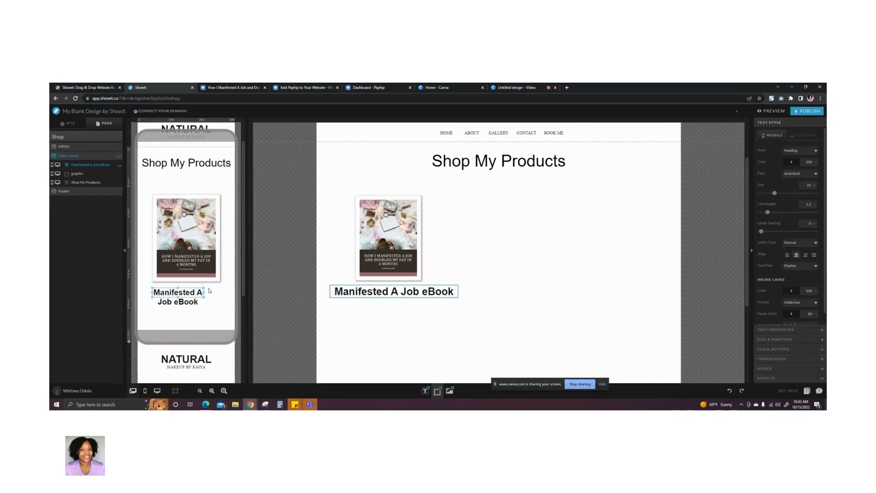
drag(205, 292, 182, 306)
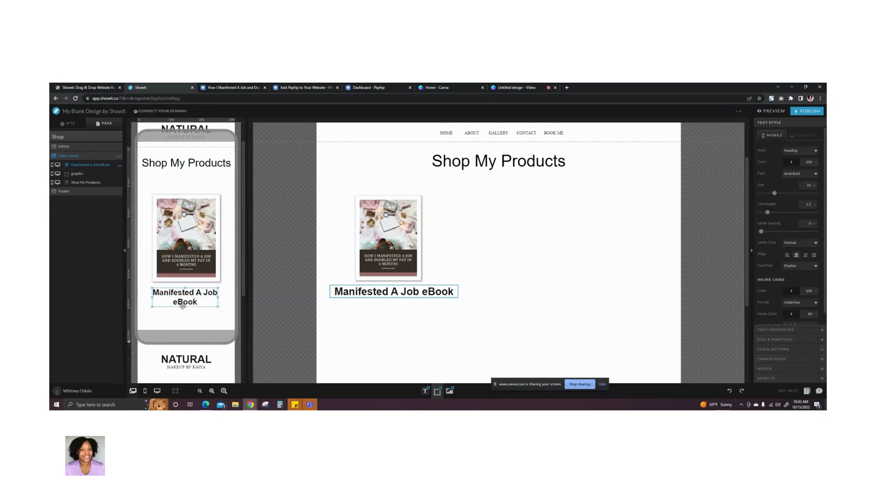
click(200, 319)
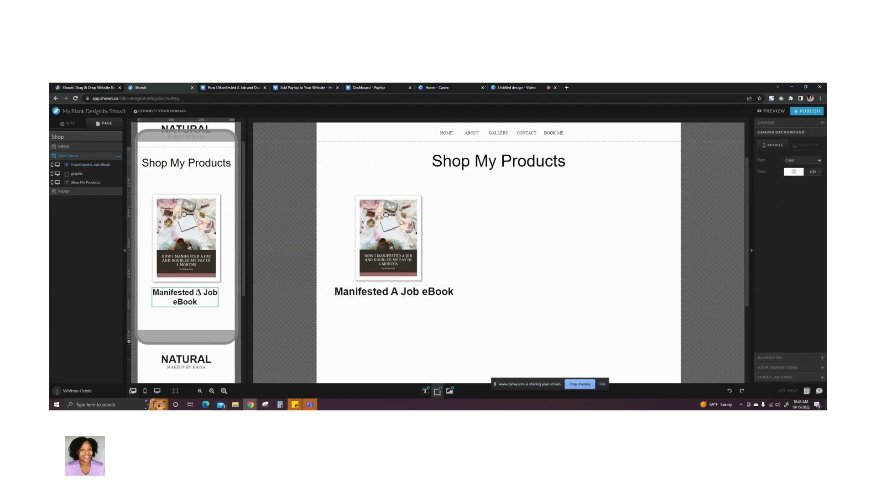
- Set the desktop eBook heading's font size to 24 and narrow its text box to fit the text beneath the cover
scroll(196, 294, down, 1)
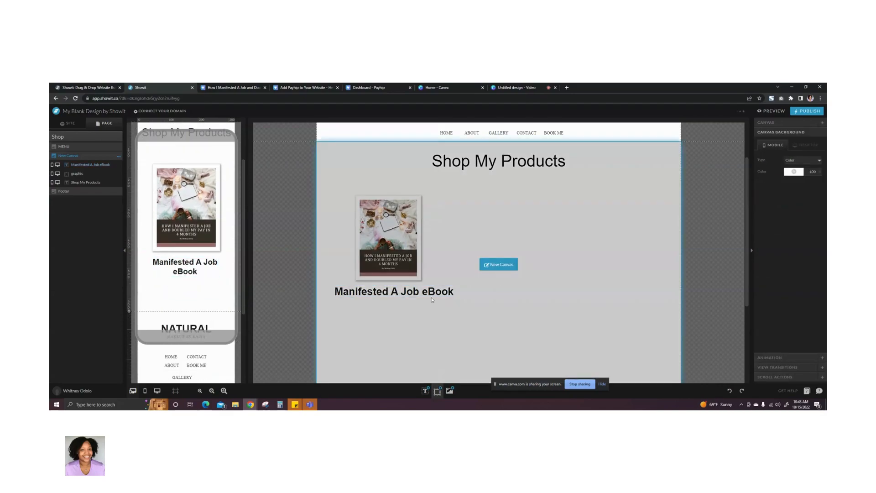
click(388, 292)
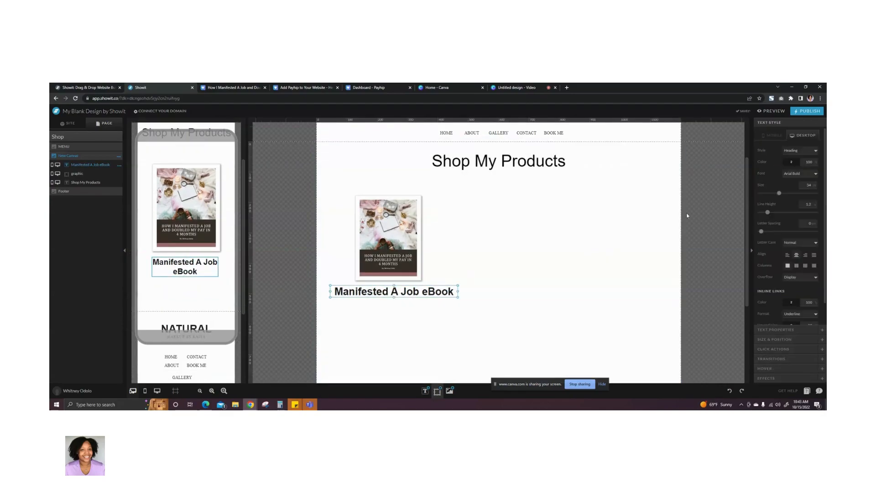
drag(778, 193, 774, 197)
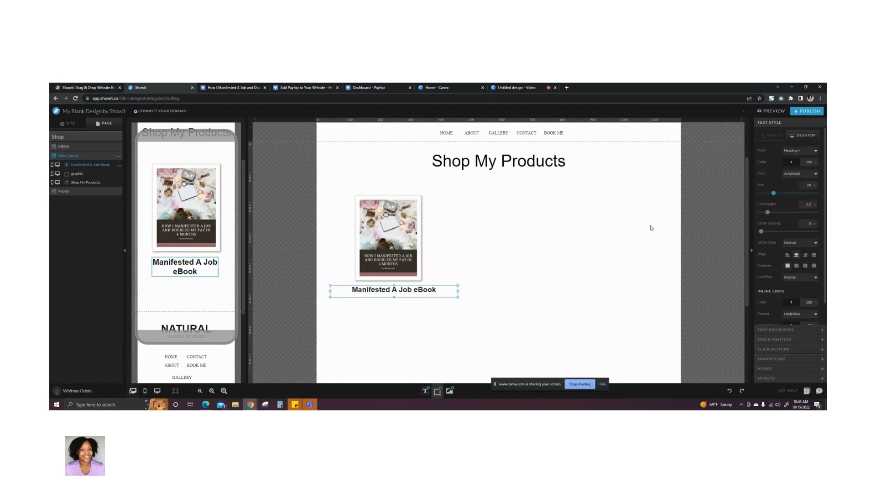
drag(458, 291, 397, 291)
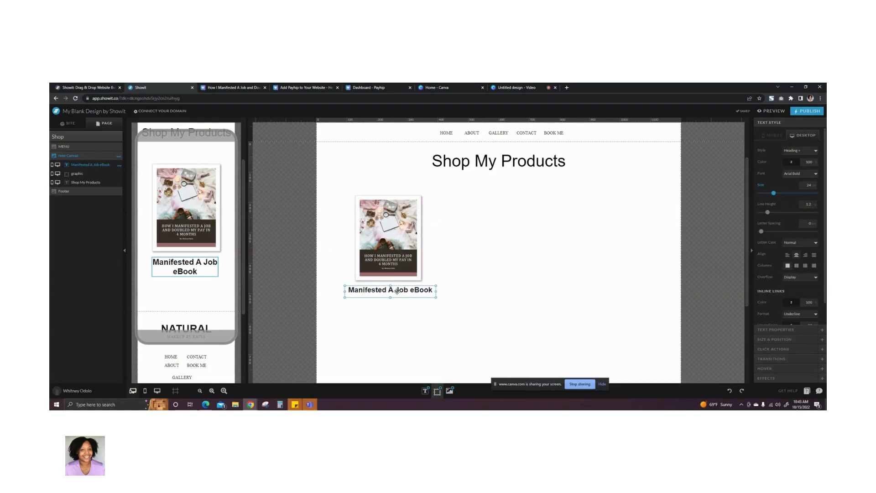
click(528, 267)
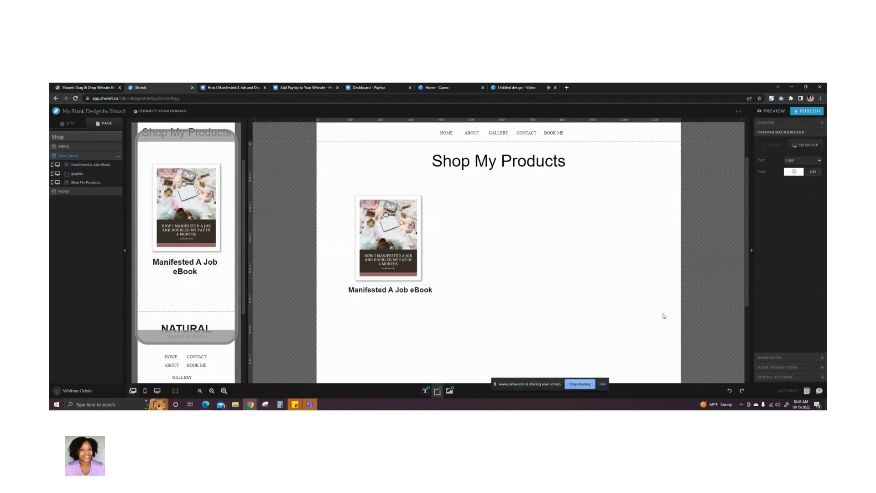
- Add a rectangle to the desktop canvas and shrink it to a button-sized bar directly beneath the "Manifested A Job eBook" heading
click(451, 395)
click(452, 396)
mouse_move(437, 395)
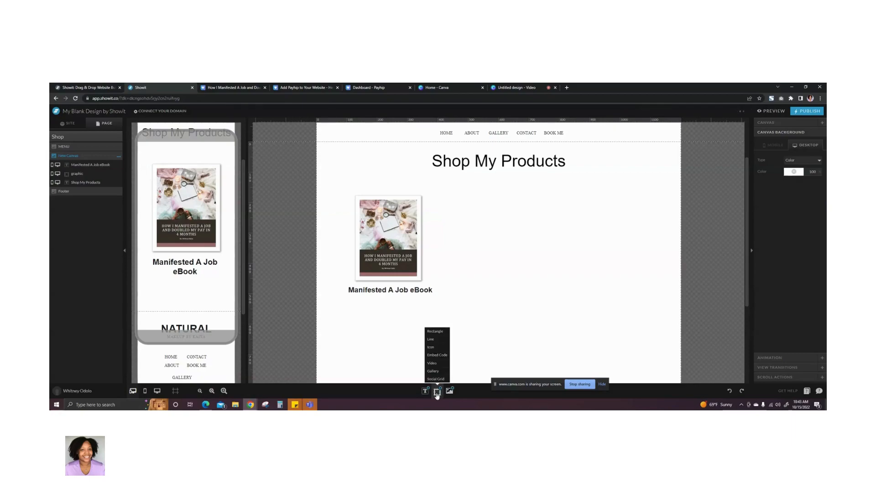
click(434, 333)
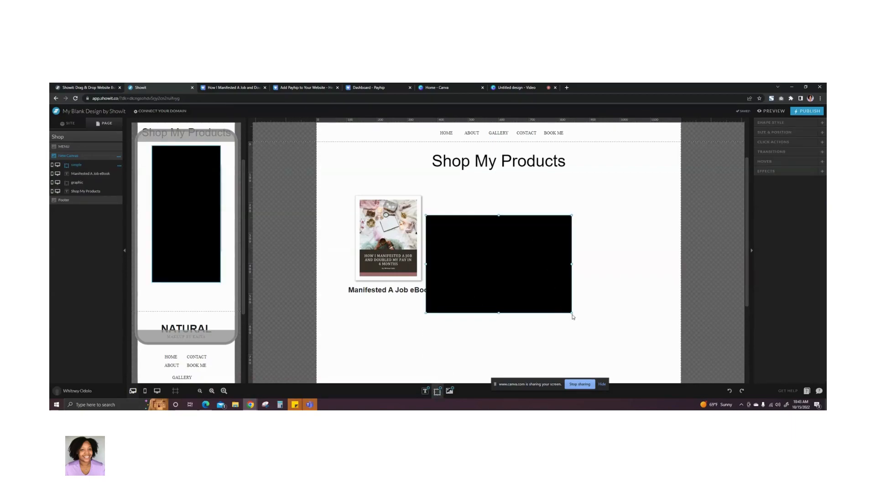
drag(573, 314, 391, 309)
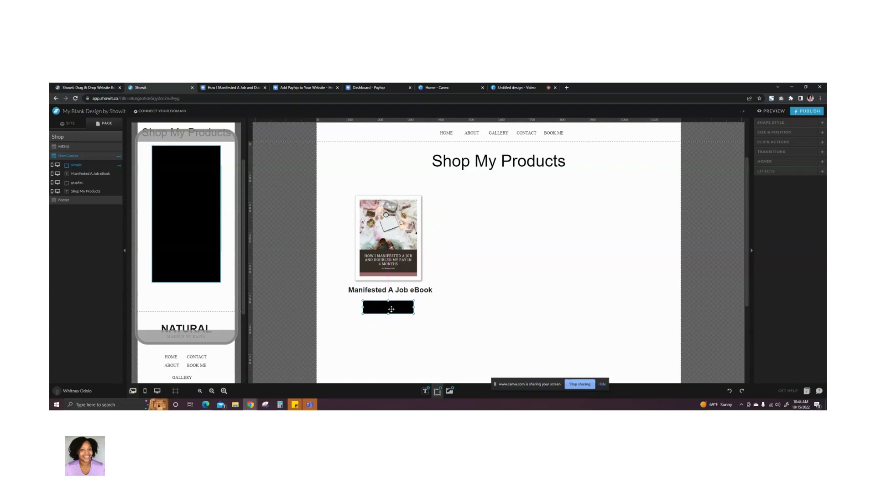
click(443, 317)
- Shrink the mobile rectangle to about 195 by 50, place it beneath the eBook heading, and center it on the canvas
click(176, 195)
click(178, 191)
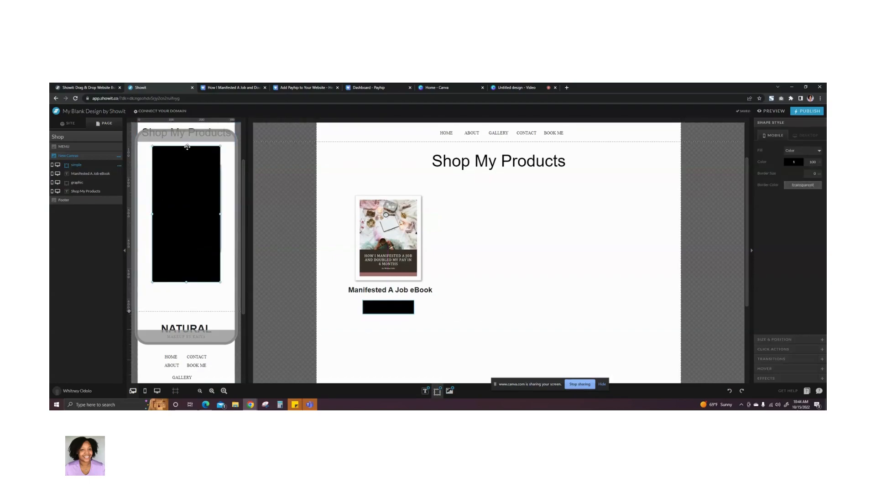
drag(187, 146, 190, 302)
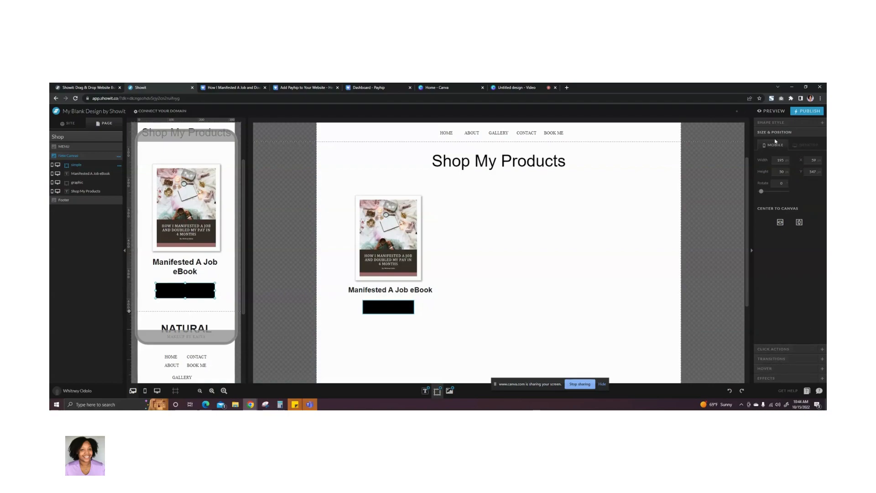
click(799, 222)
click(225, 304)
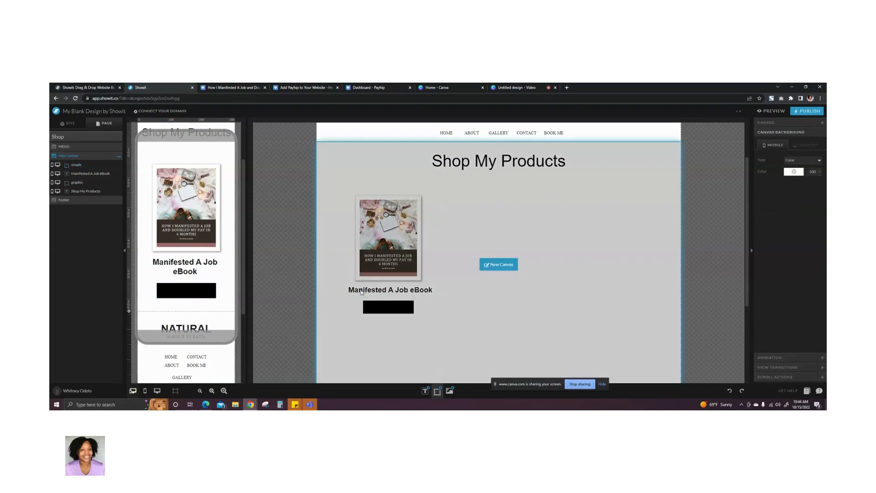
- Change the desktop rectangle's fill to a slightly darkened bright green and copy its hex color code
click(395, 313)
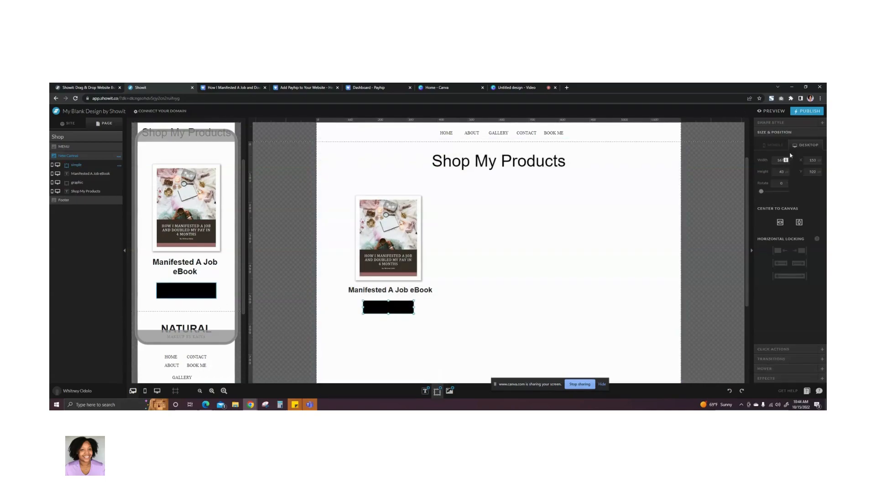
click(777, 123)
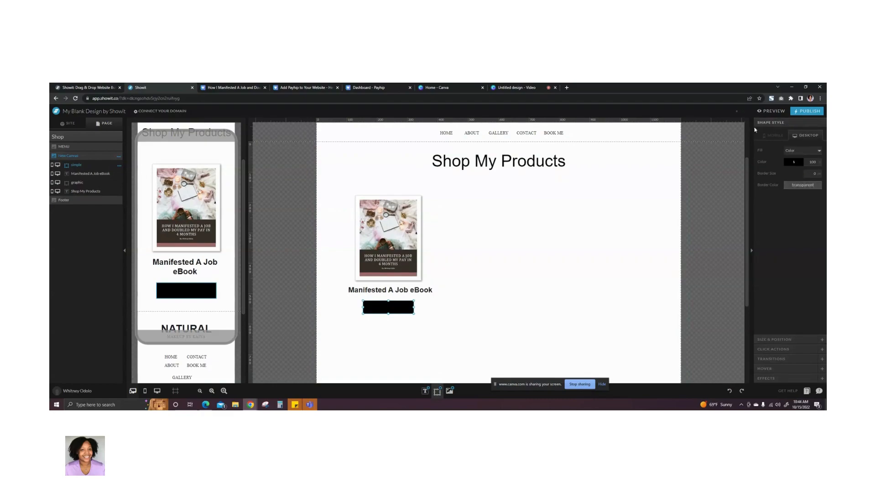
click(793, 164)
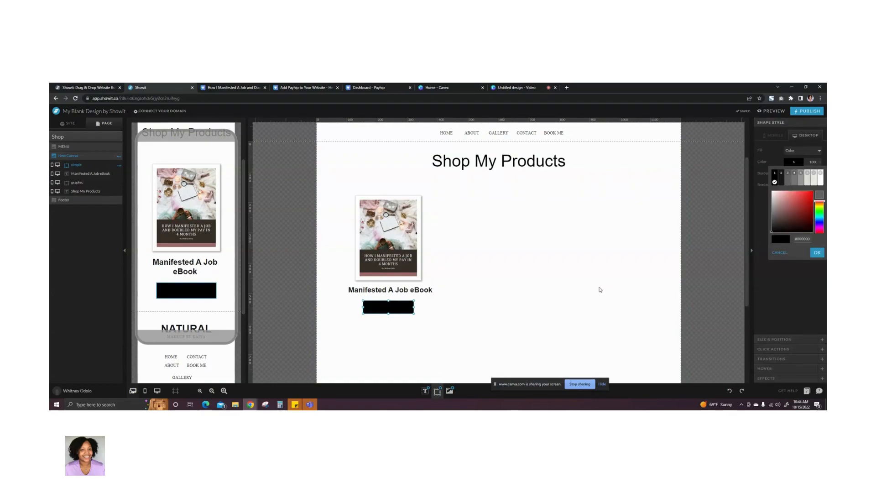
click(540, 310)
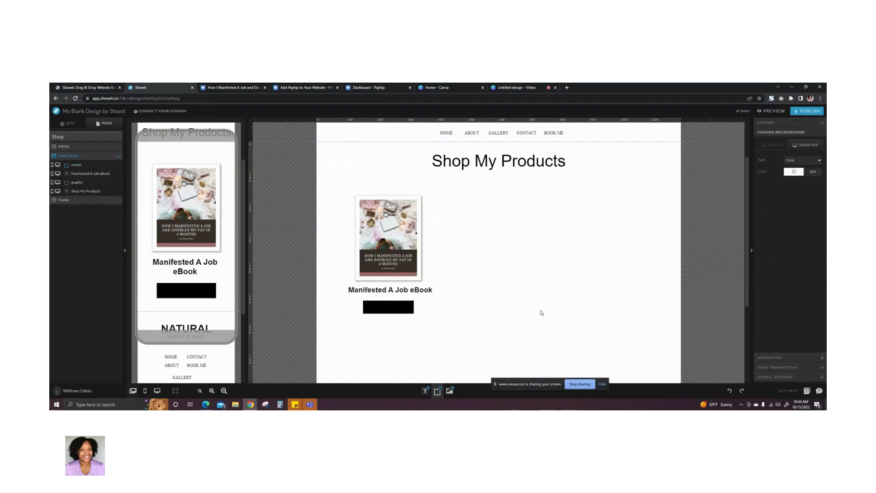
click(385, 307)
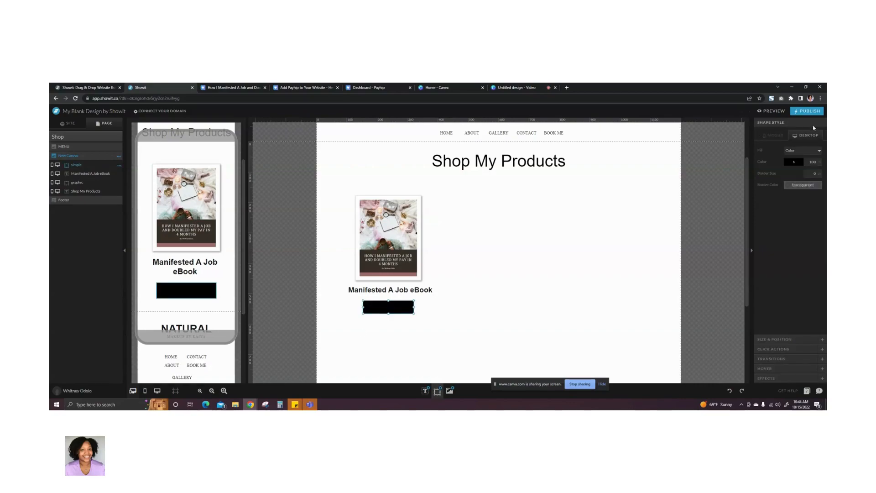
click(792, 163)
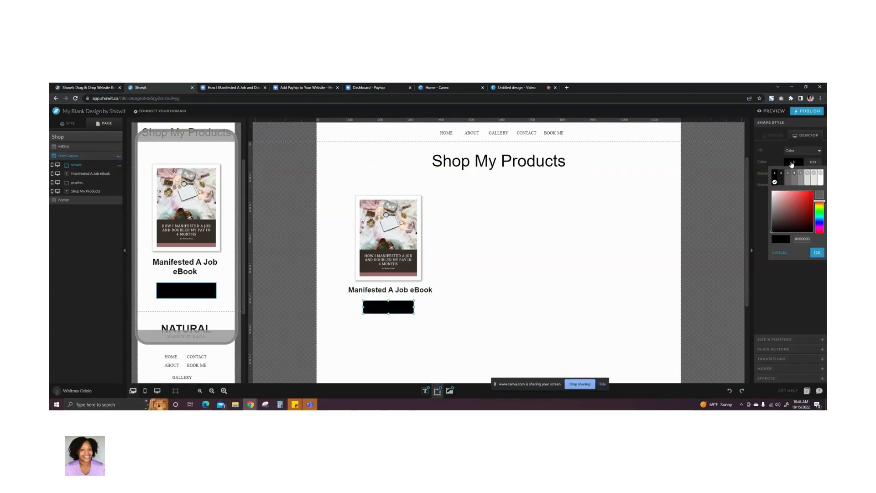
drag(820, 204, 819, 212)
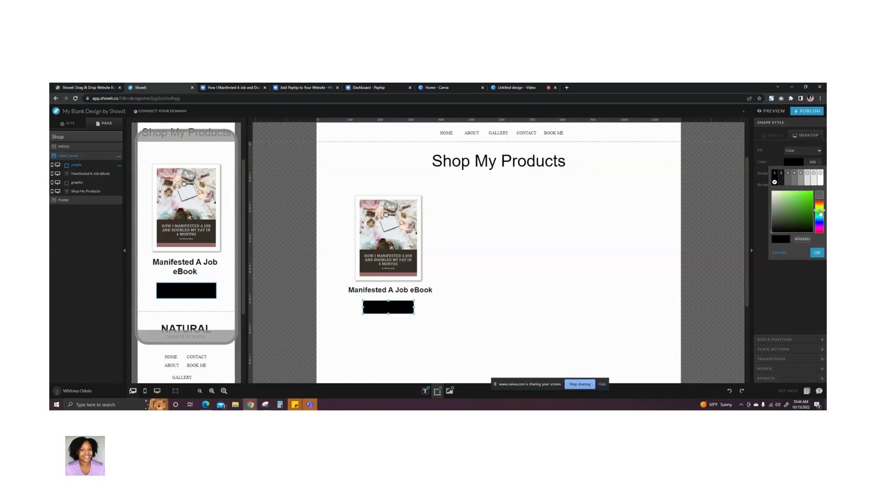
click(810, 194)
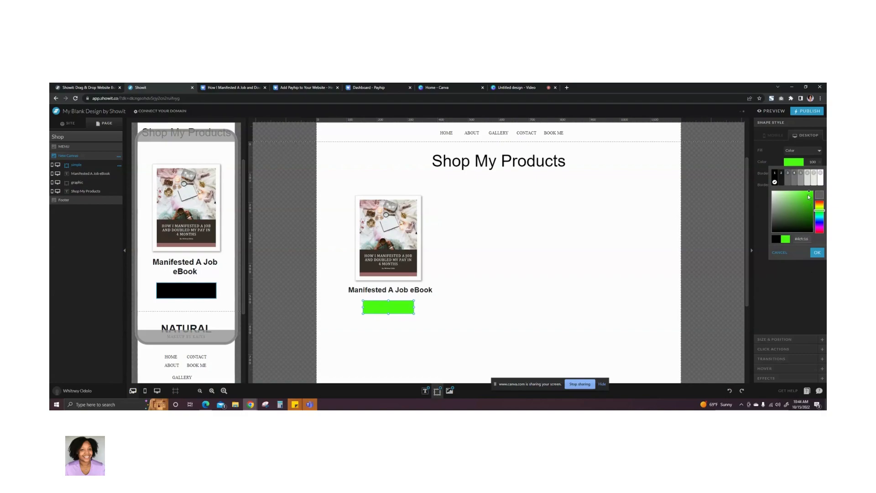
drag(810, 195, 808, 201)
click(803, 239)
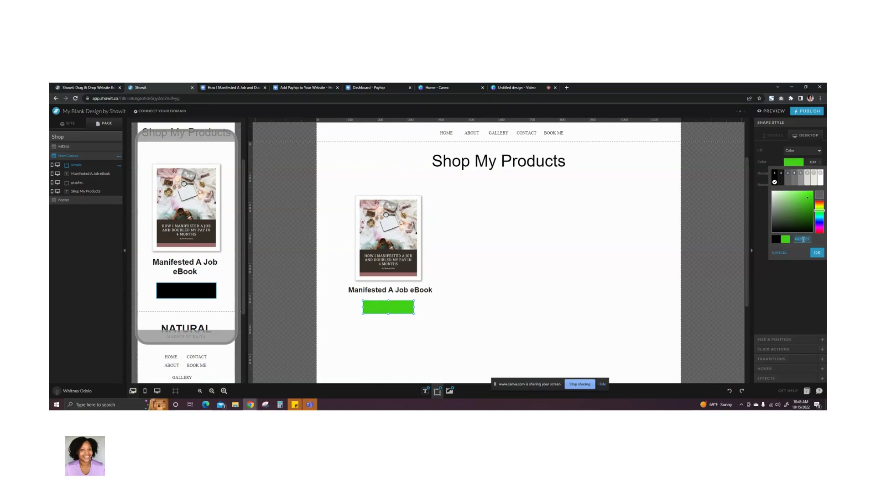
click(817, 253)
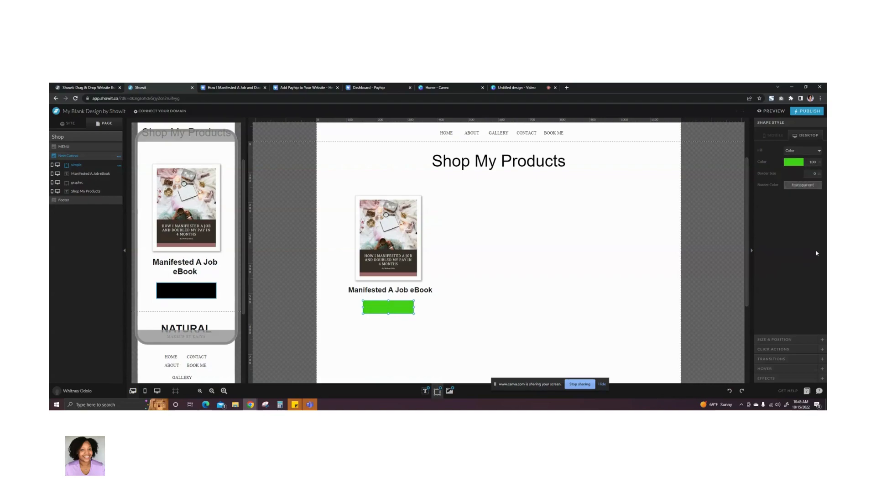
- Apply the copied green hex color to the mobile rectangle's fill
click(776, 136)
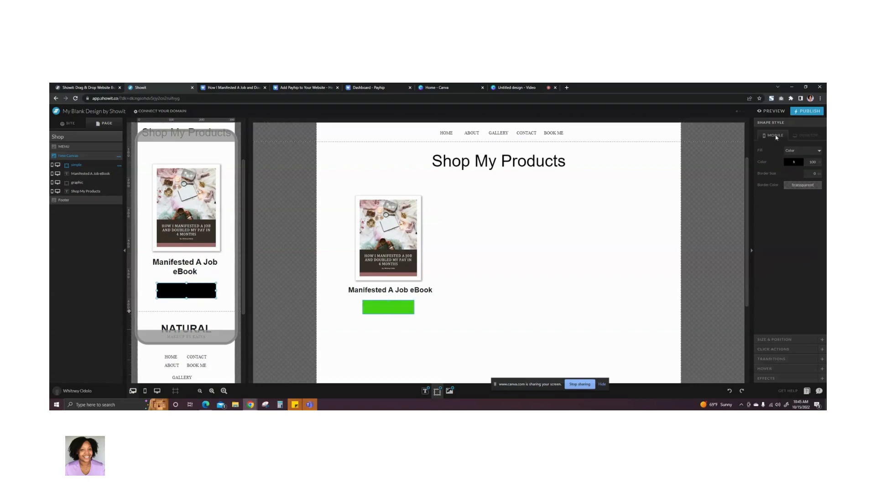
click(795, 162)
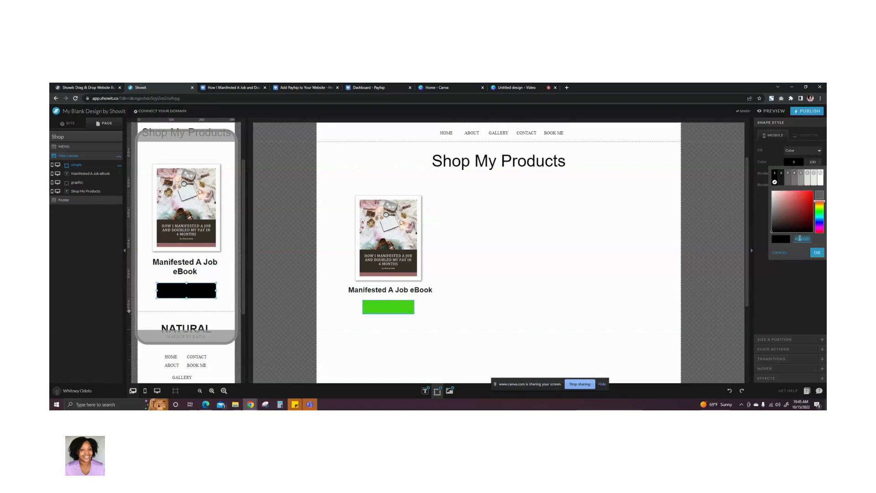
key(ctrl+v)
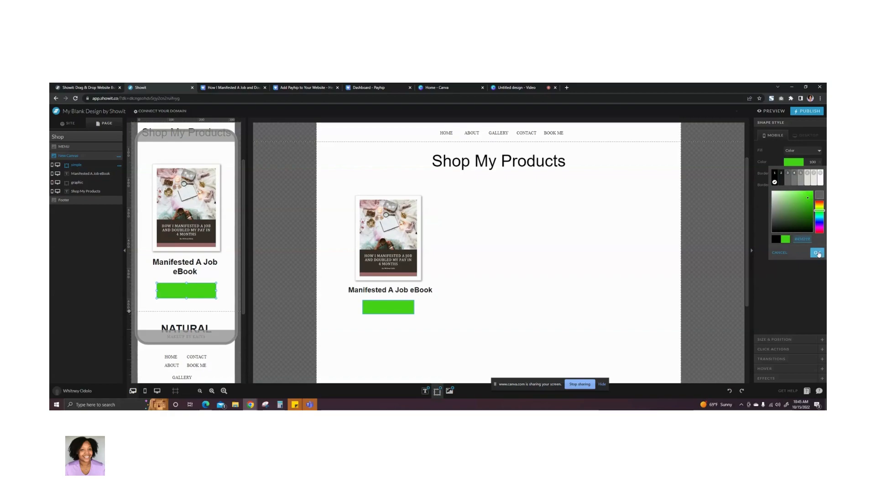
click(817, 252)
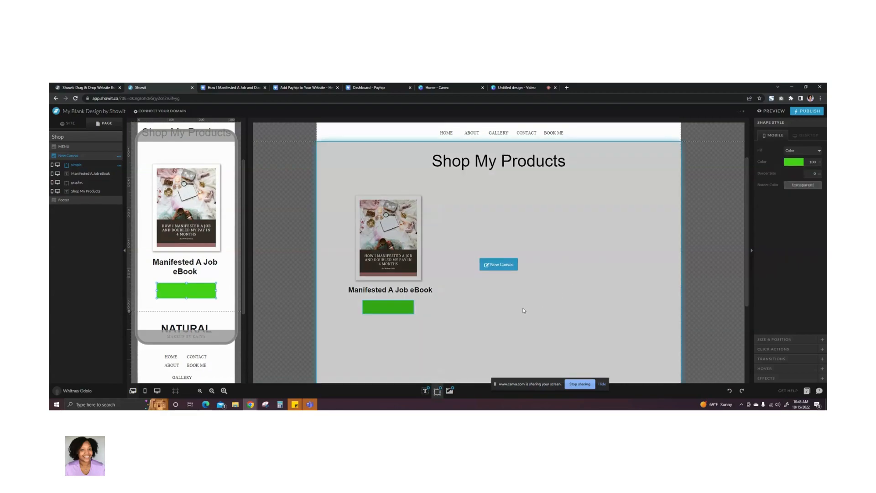
click(524, 311)
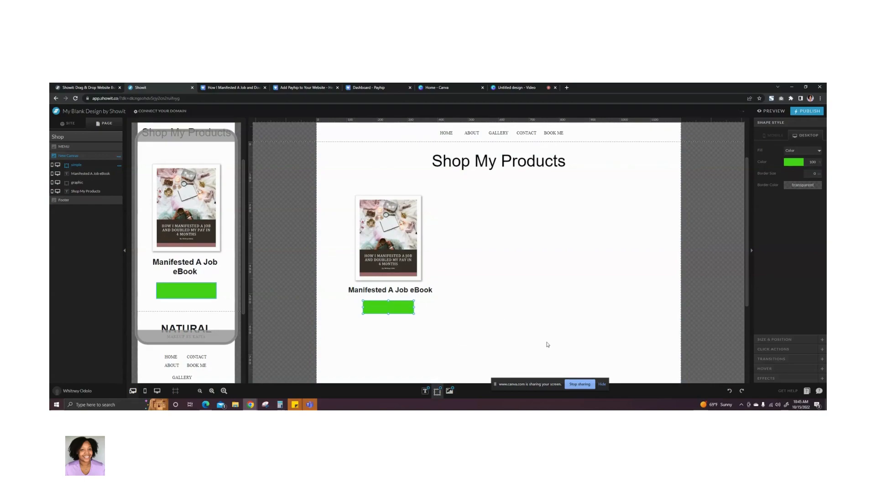
- Add a Paragraph text element reading "BUY NOW" to the desktop canvas
mouse_move(441, 395)
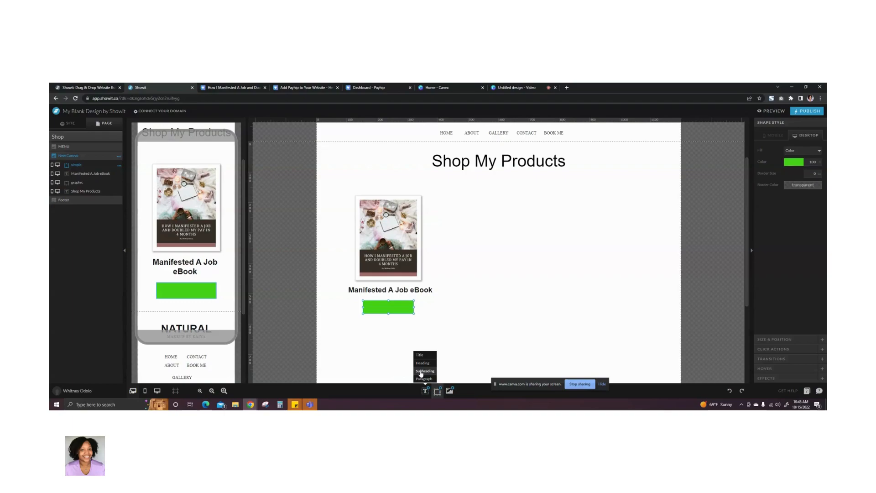
click(423, 379)
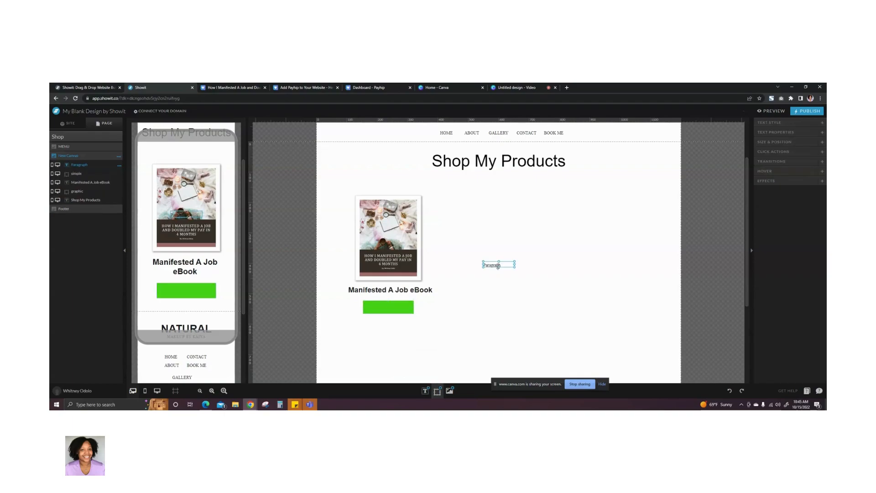
double_click(499, 266)
text(BUY NOW)
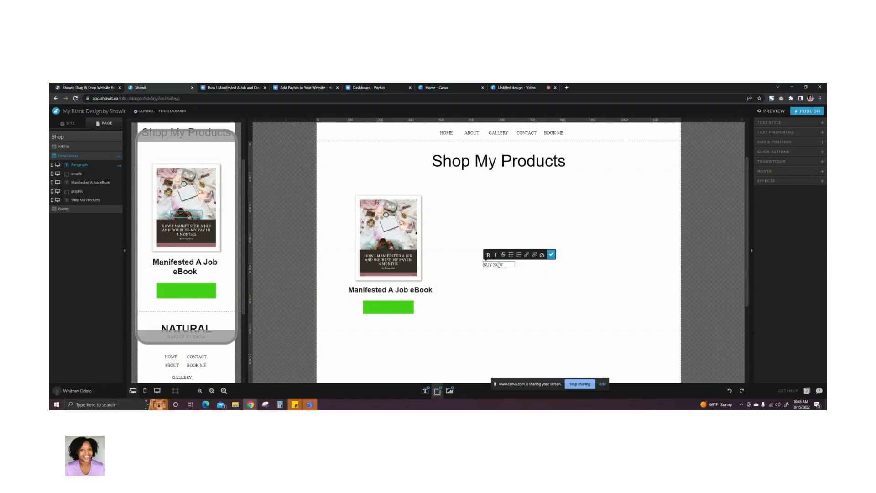
click(551, 254)
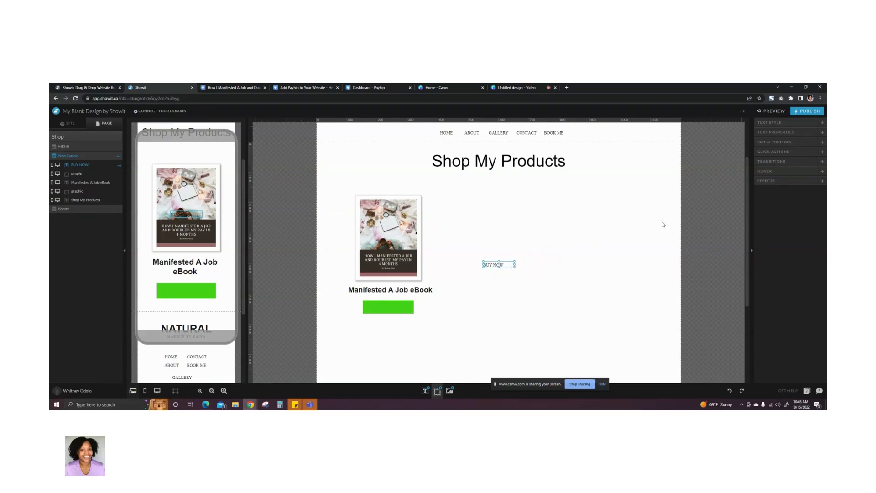
- Center-align the desktop "BUY NOW" text, set its font to Arial Bold, and increase its size slightly
click(767, 123)
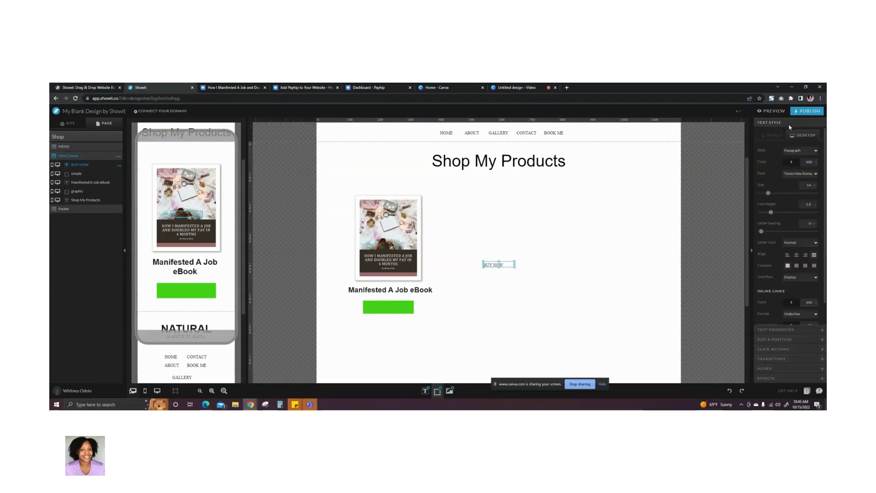
click(796, 256)
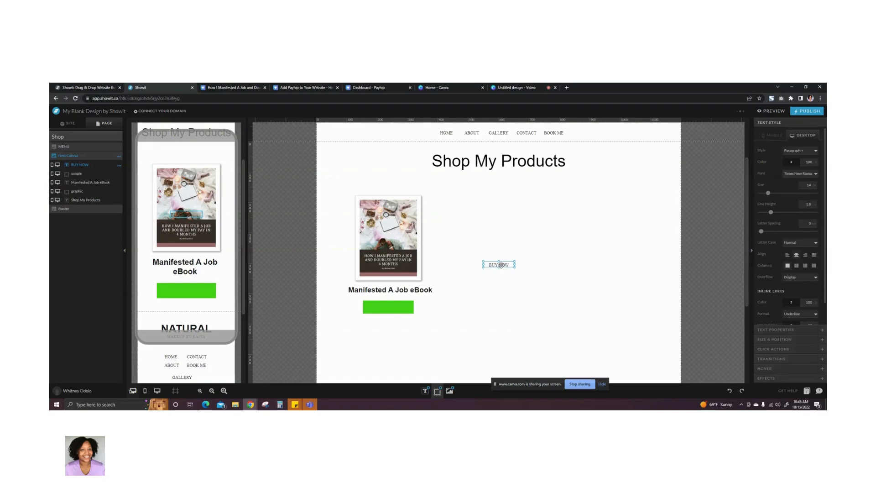
click(810, 175)
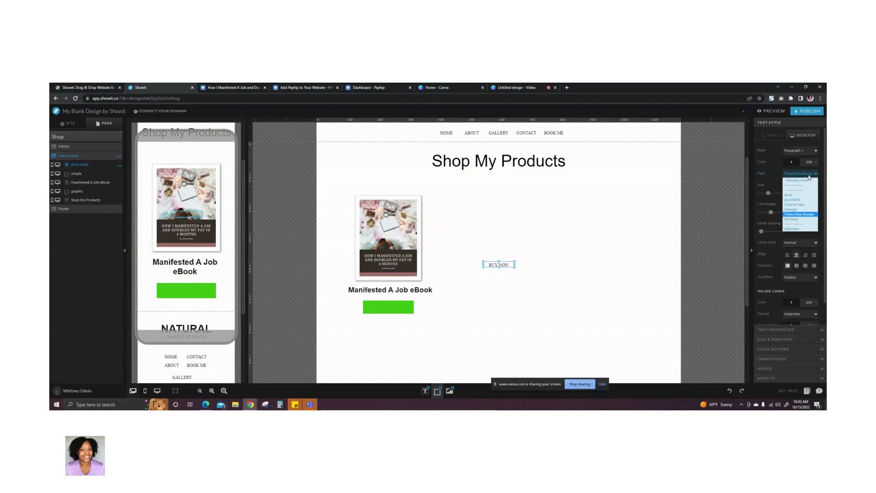
click(792, 200)
click(813, 184)
click(813, 184)
click(813, 184)
click(813, 185)
click(813, 184)
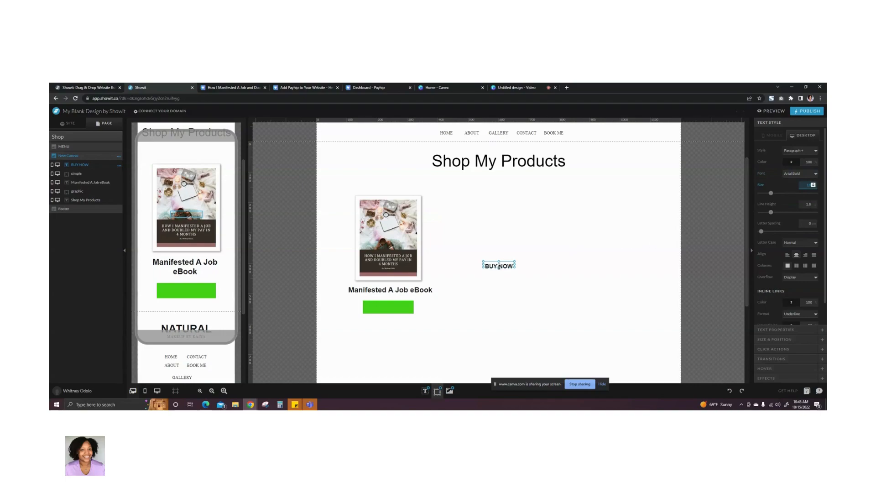
- Place the "BUY NOW" text over the green rectangle in both the desktop and mobile layouts
drag(503, 266, 392, 308)
click(473, 307)
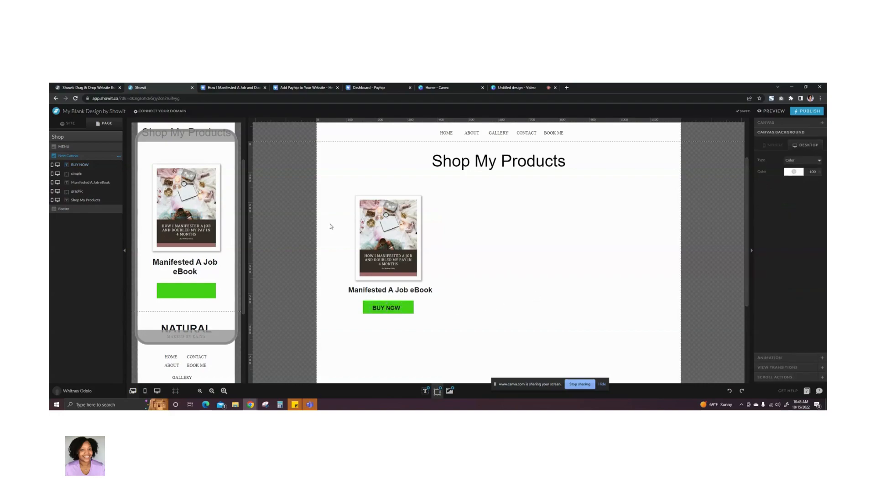
click(185, 214)
drag(184, 215, 184, 290)
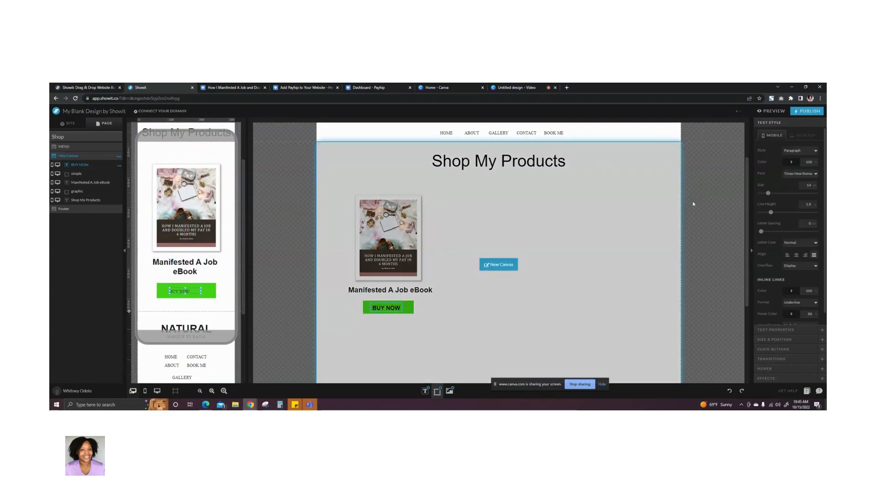
- Style the mobile "BUY NOW" text as Arial Bold, size 18, center-aligned, and reposition it in the middle of the green rectangle
click(816, 178)
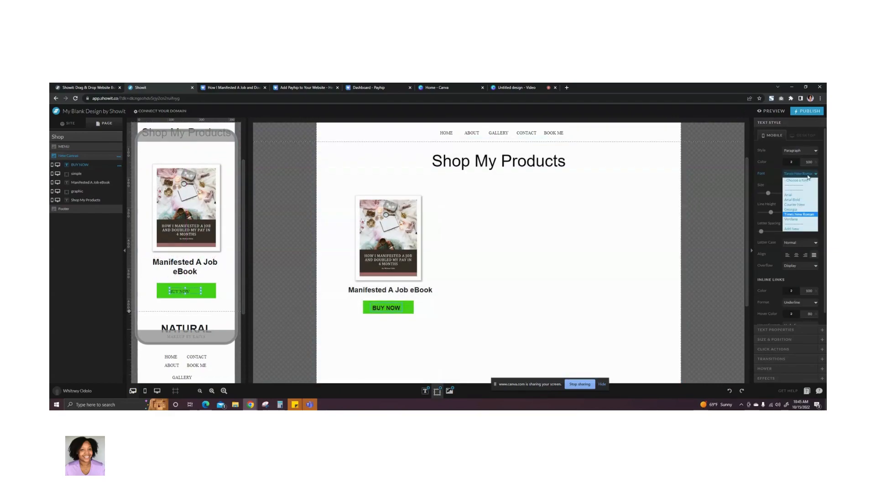
click(817, 193)
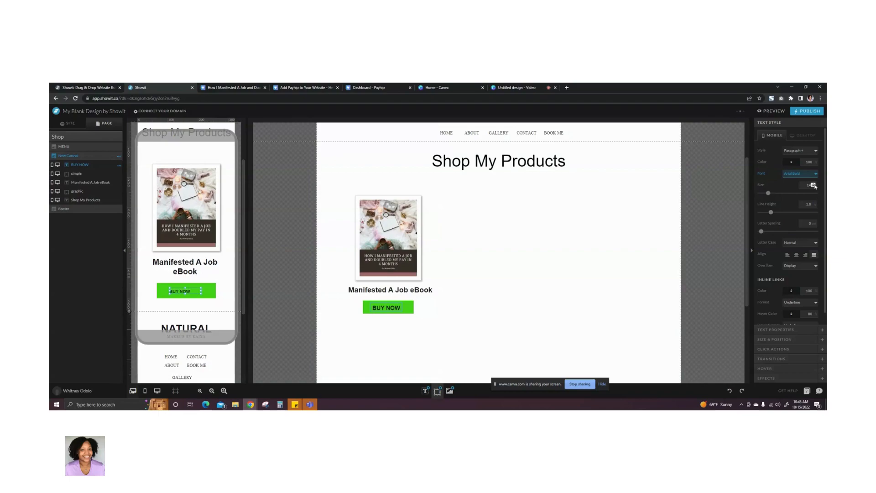
click(814, 185)
click(814, 184)
click(796, 254)
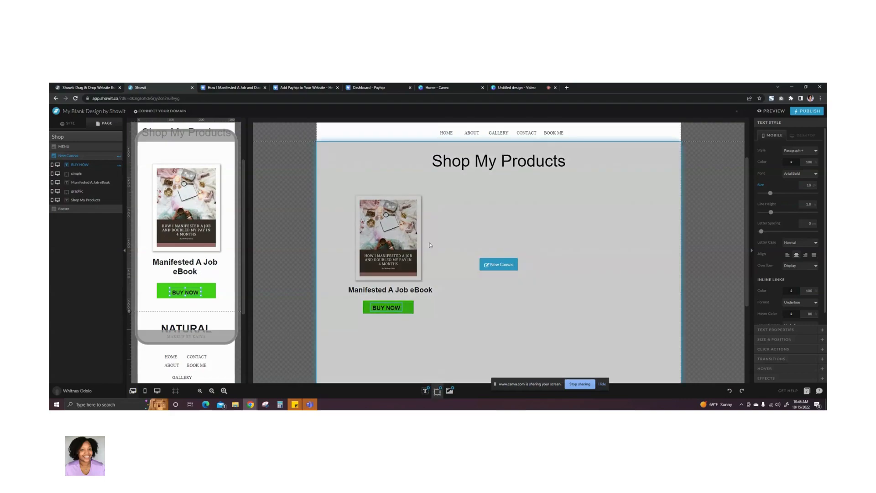
drag(184, 292, 185, 290)
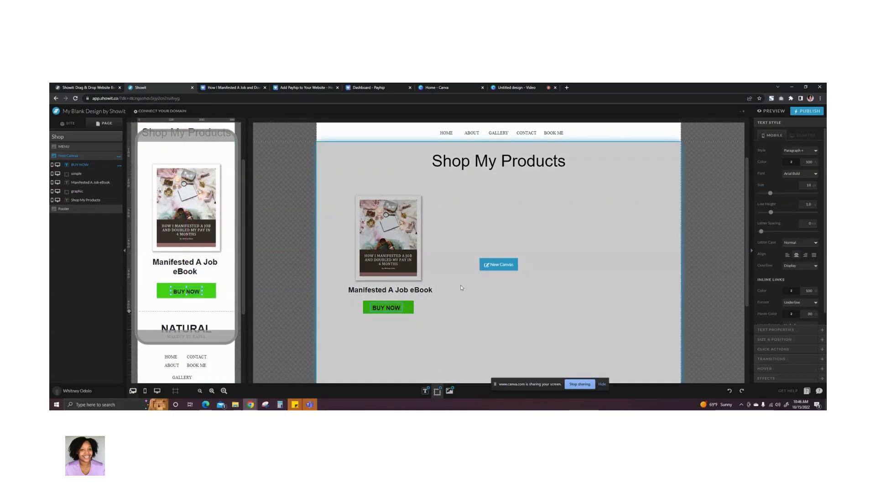
- Align the desktop "BUY NOW" text and the green rectangle to each other on their horizontal centers
click(462, 287)
click(470, 320)
drag(392, 333, 388, 301)
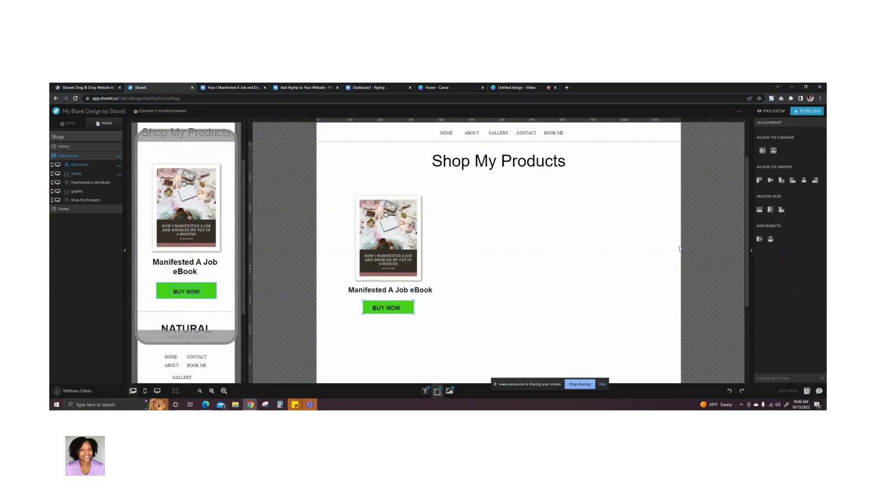
click(803, 181)
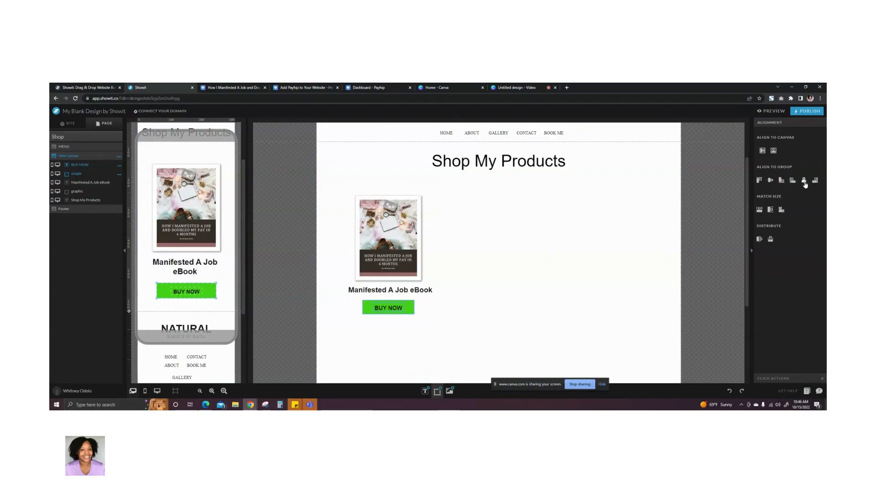
mouse_move(618, 245)
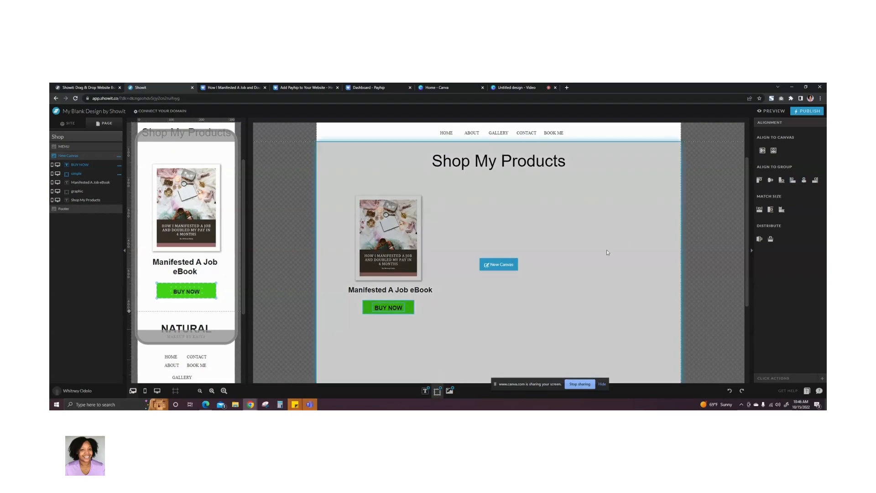
click(564, 277)
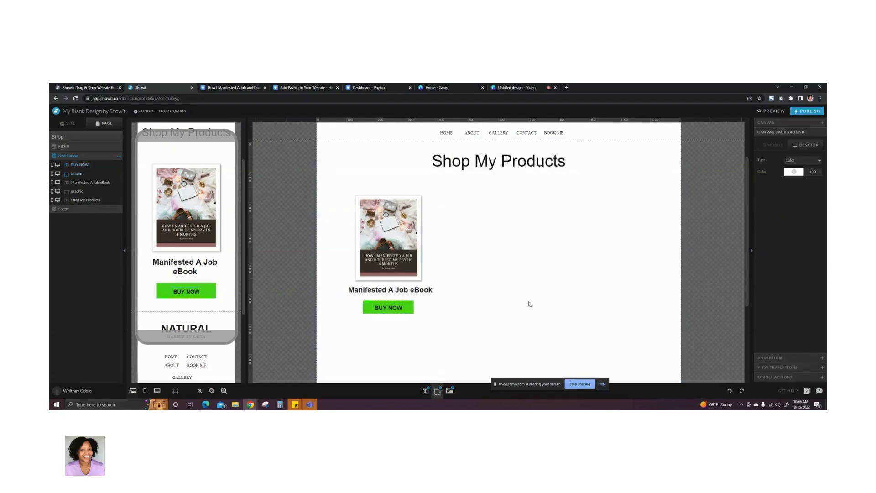
- Apply an Outer drop shadow to the green rectangle in both the desktop and mobile layouts
click(413, 312)
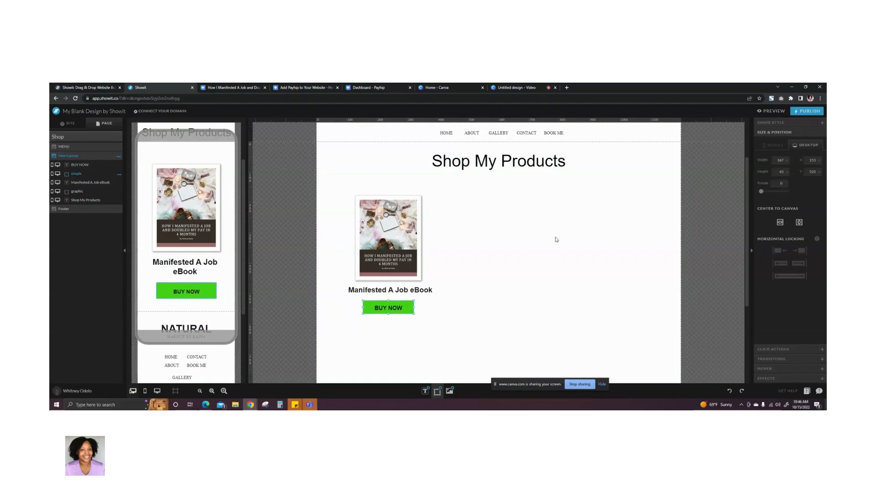
click(758, 379)
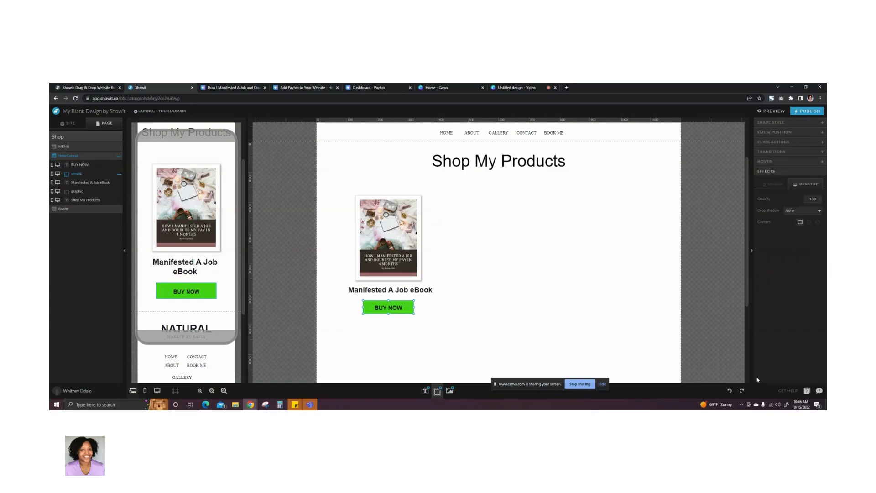
click(804, 211)
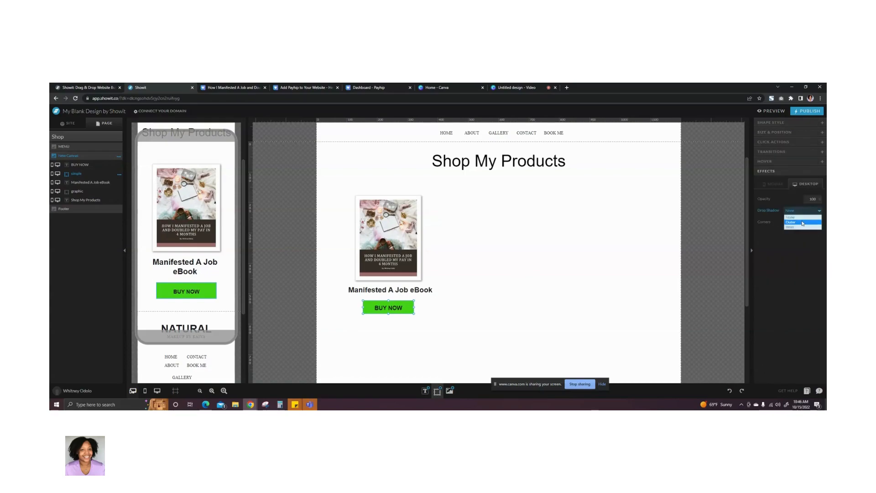
click(802, 222)
click(772, 183)
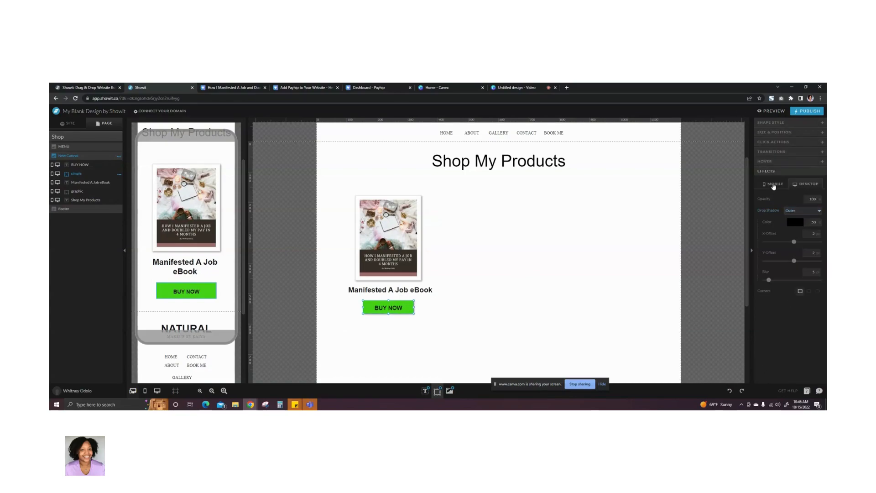
click(802, 210)
click(790, 222)
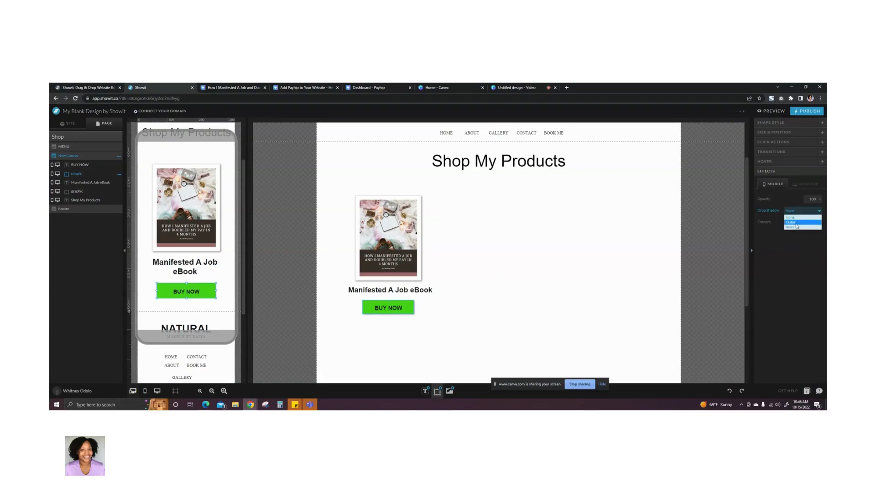
click(568, 294)
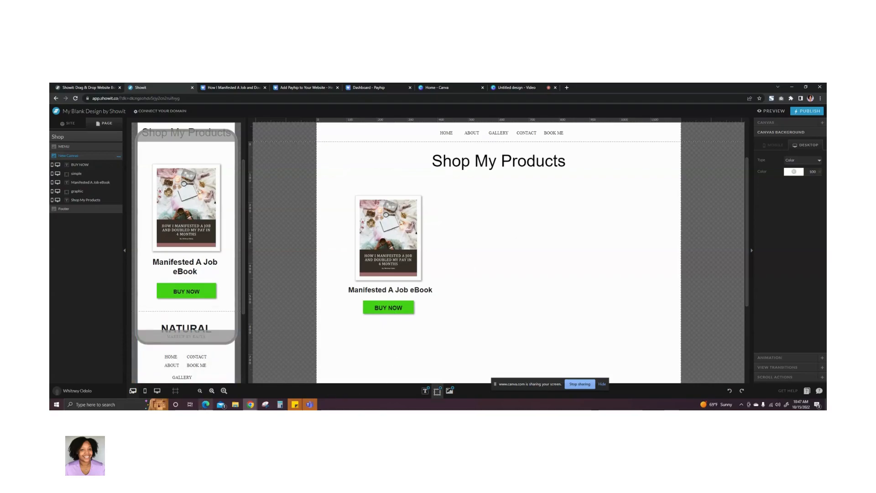
- Switch to Edge to view the Payhip homepage, and return to the Showit editor
click(205, 405)
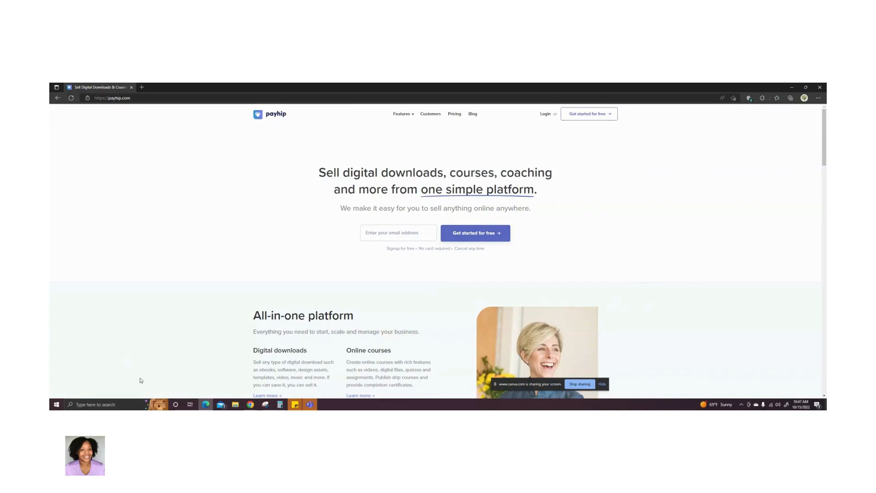
mouse_move(206, 408)
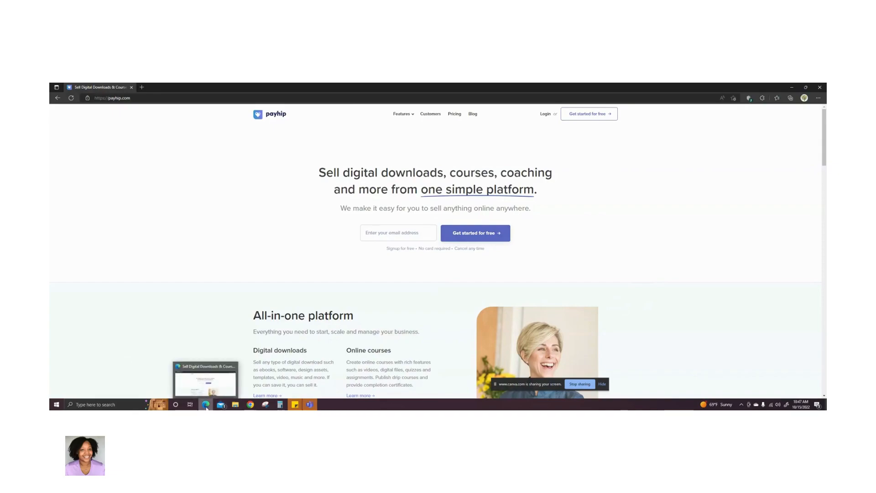
click(207, 405)
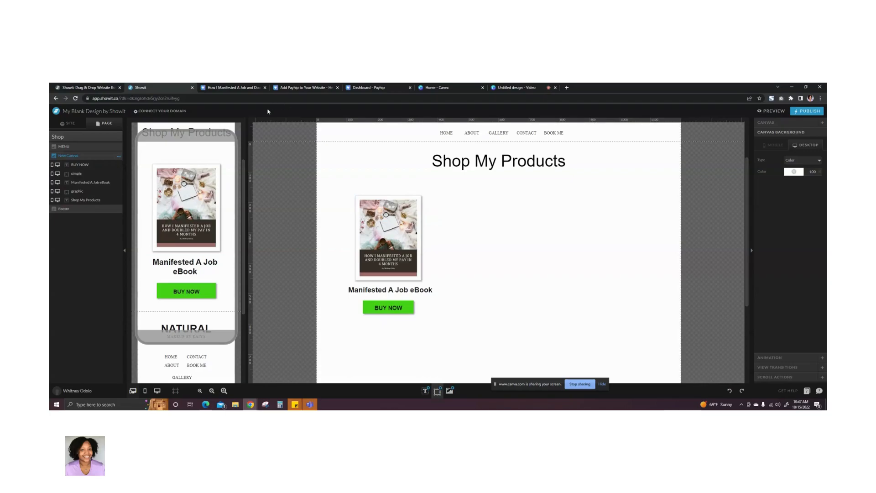
- Open the "Link directly to checkout on Payhip" section of the "Add Payhip to Your Website" help article
click(239, 91)
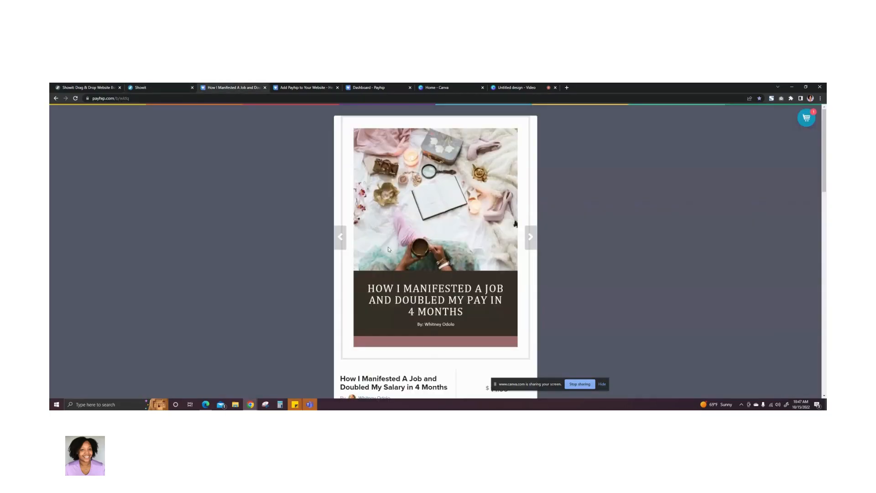
click(299, 89)
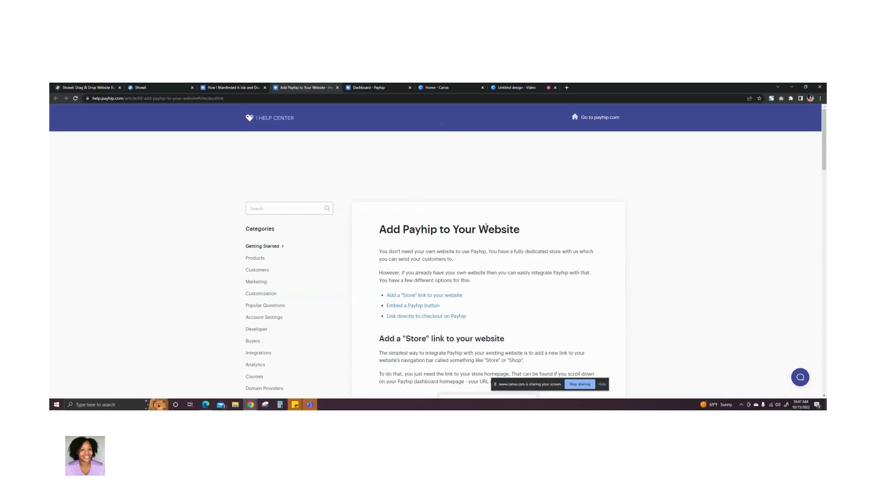
scroll(475, 263, down, 1)
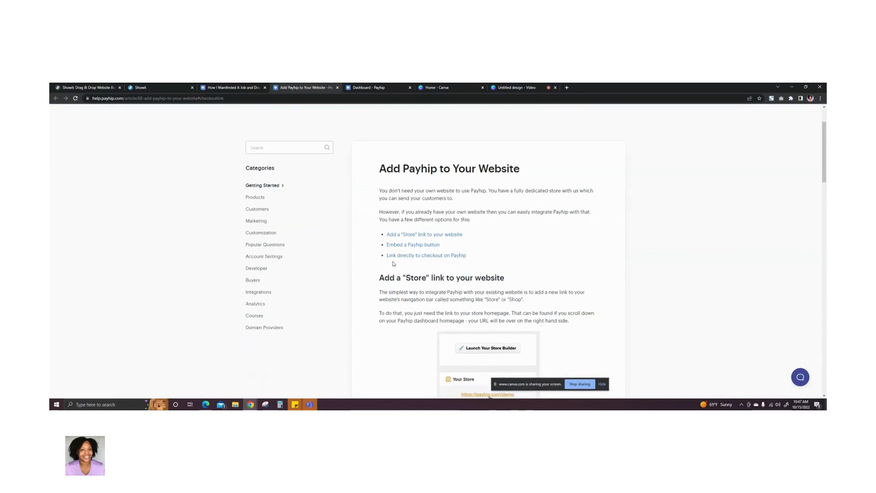
click(436, 256)
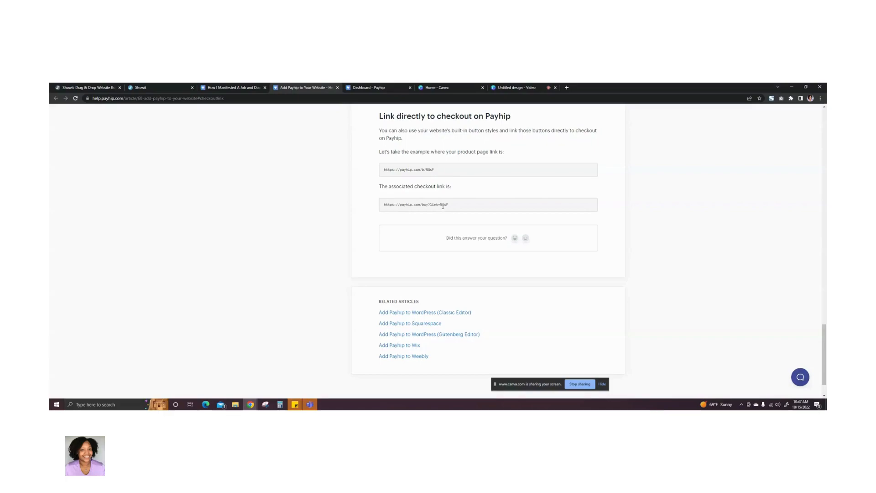
- Select the product code in the eBook's Payhip page URL and copy the help article's sample checkout link
click(232, 88)
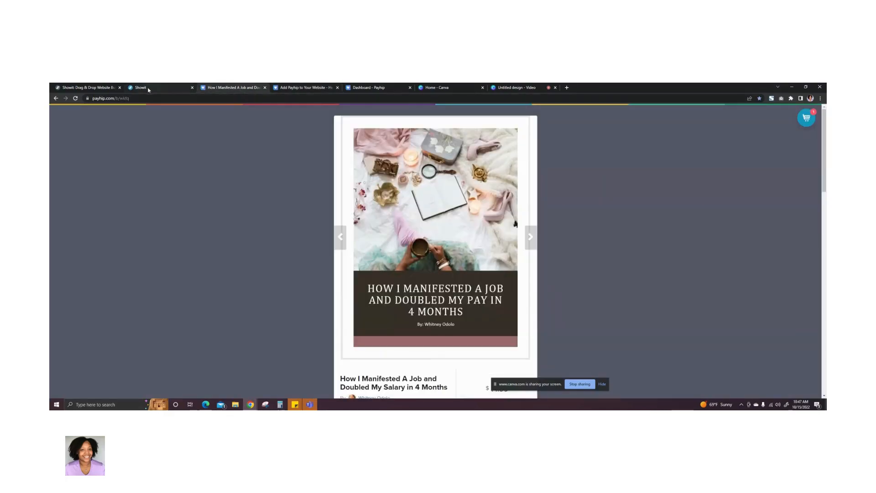
click(126, 99)
click(125, 99)
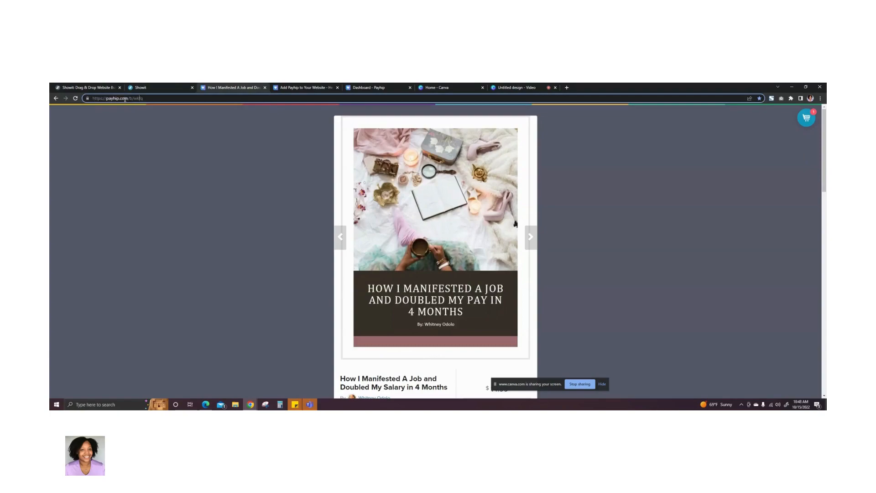
drag(134, 98, 158, 98)
click(304, 89)
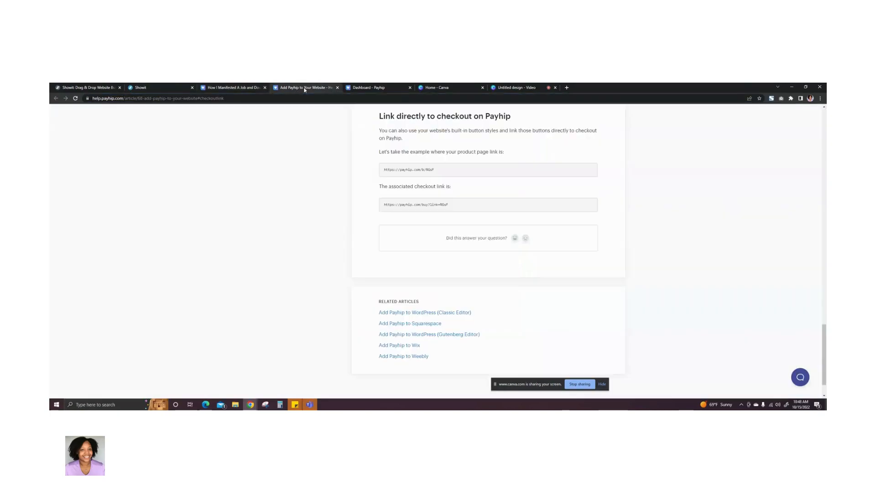
double_click(442, 204)
triple_click(441, 205)
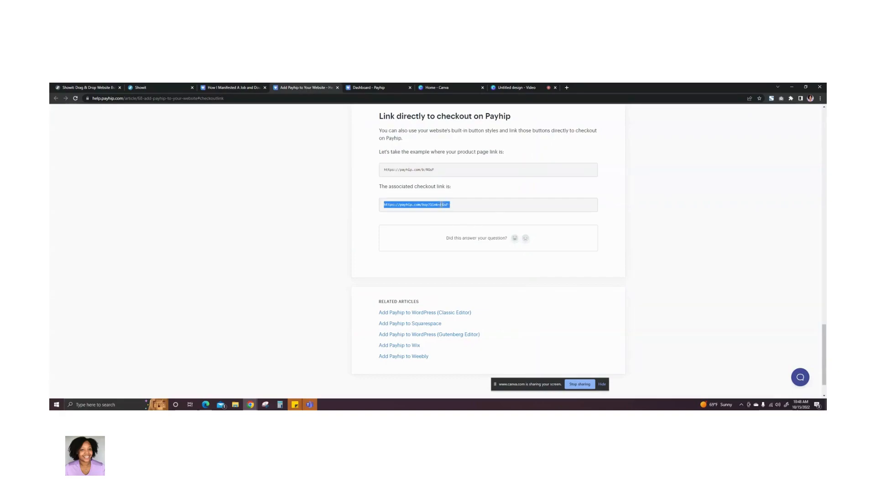
- Give the desktop green rectangle in Showit a URL click link using the copied sample Payhip checkout address
click(159, 88)
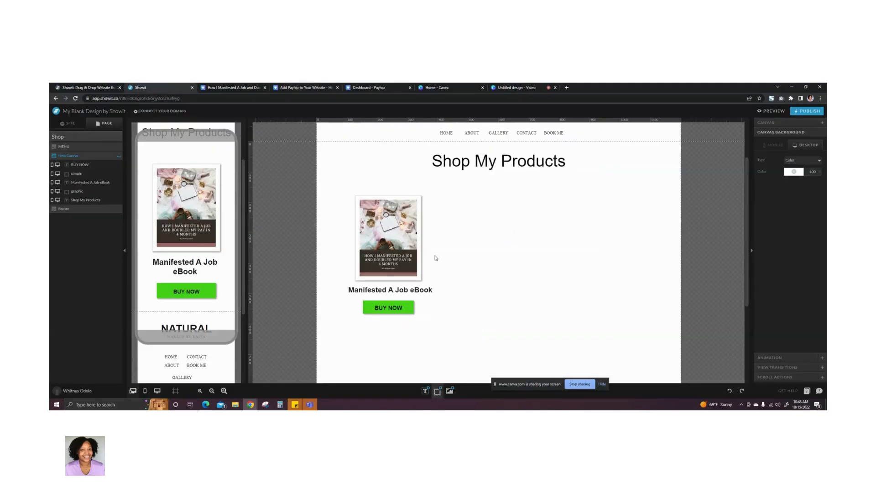
click(401, 311)
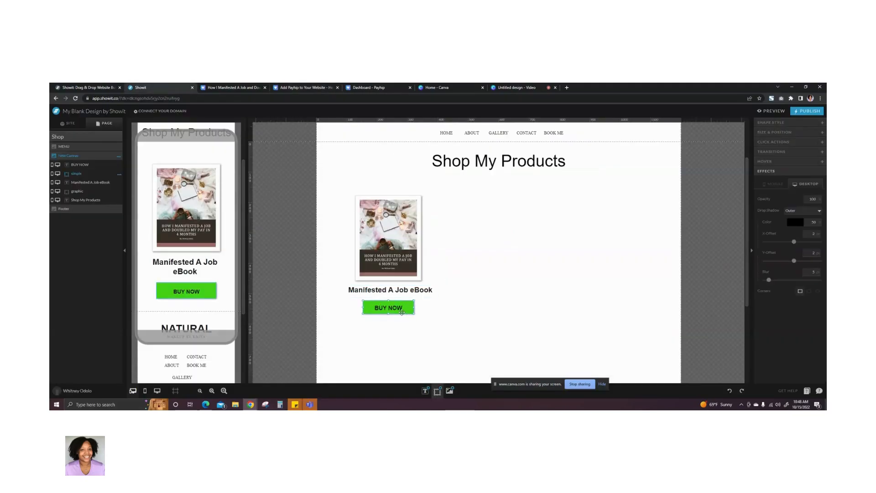
click(775, 147)
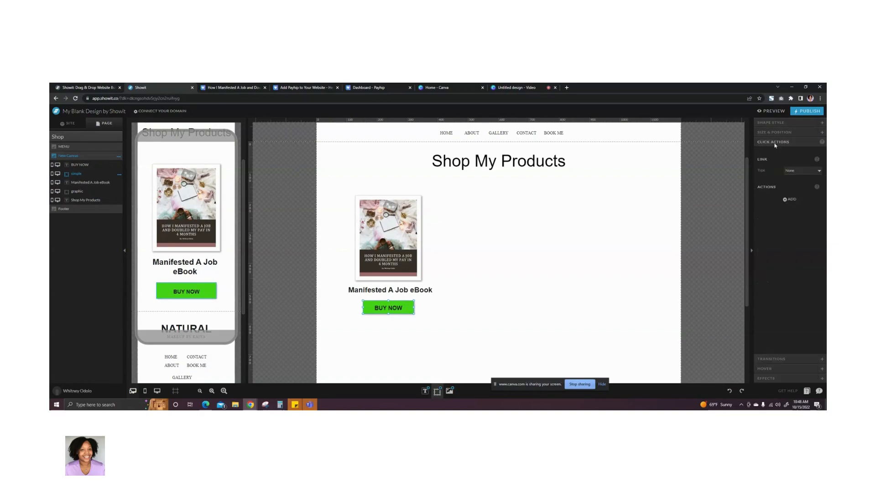
click(790, 171)
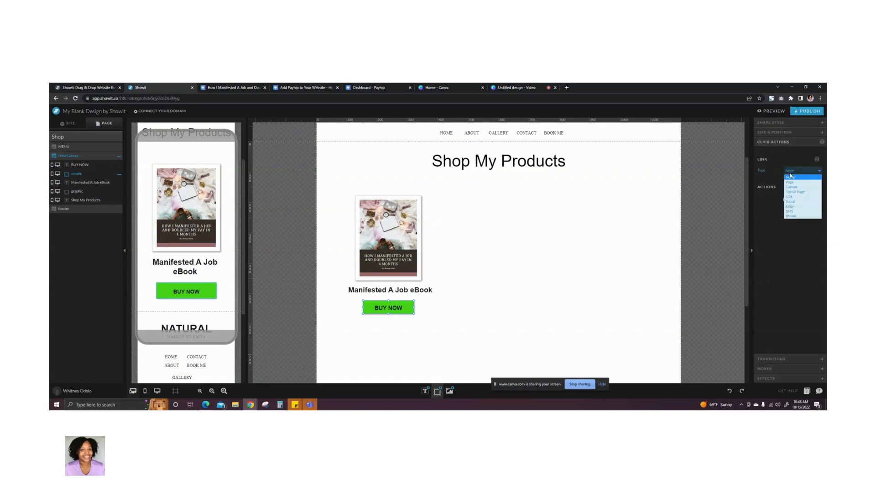
click(790, 196)
click(795, 181)
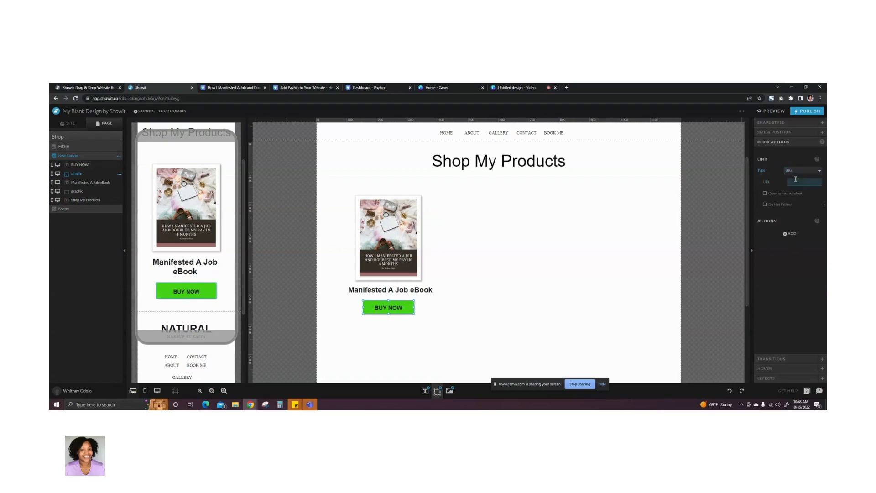
key(ctrl+v)
click(806, 271)
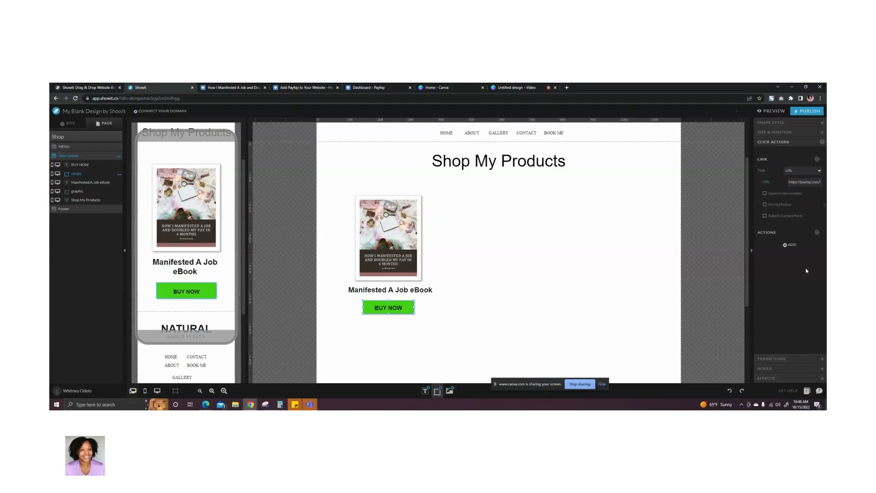
- Replace the sample code in the rectangle's checkout URL with the product code copied from the eBook's Payhip page address
click(243, 88)
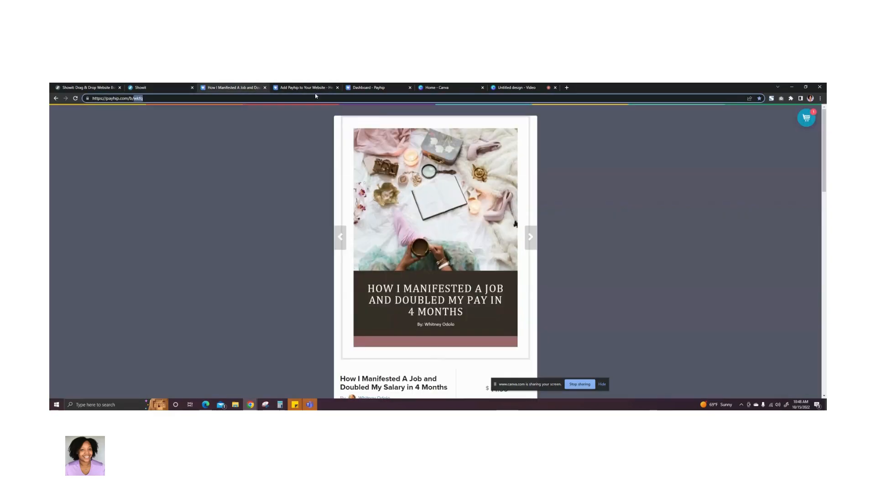
right_click(143, 100)
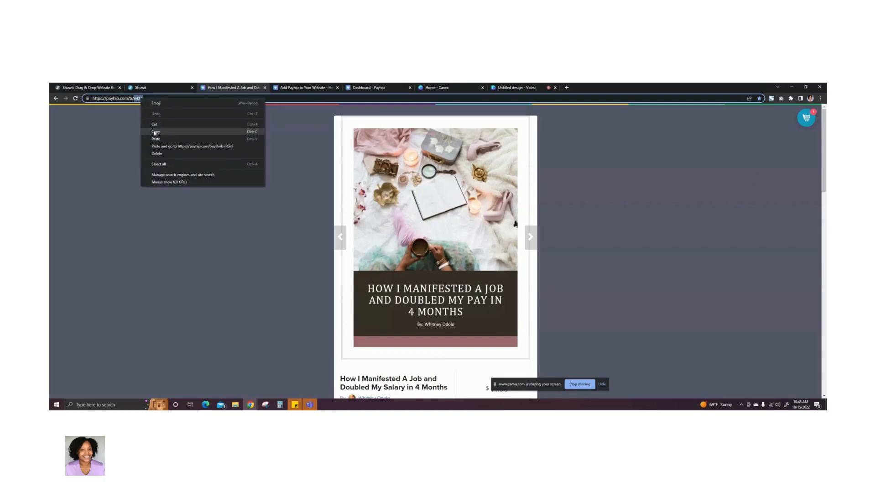
click(155, 132)
click(147, 88)
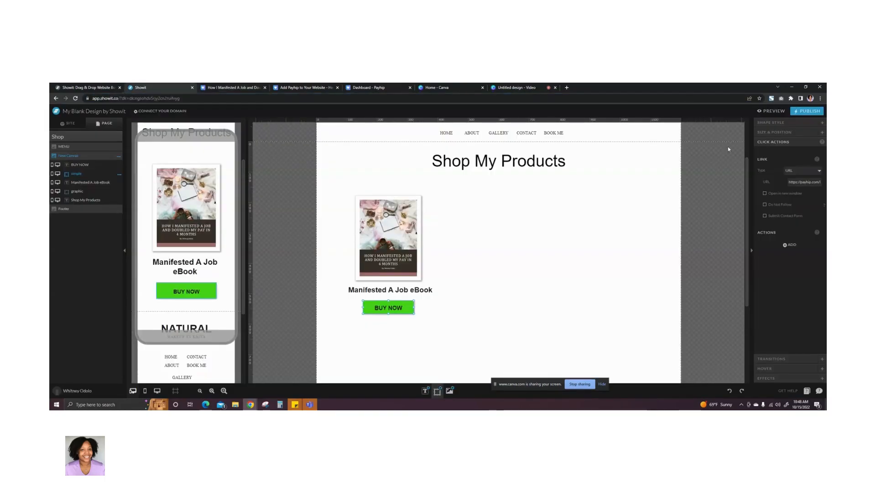
triple_click(806, 182)
click(799, 311)
click(468, 320)
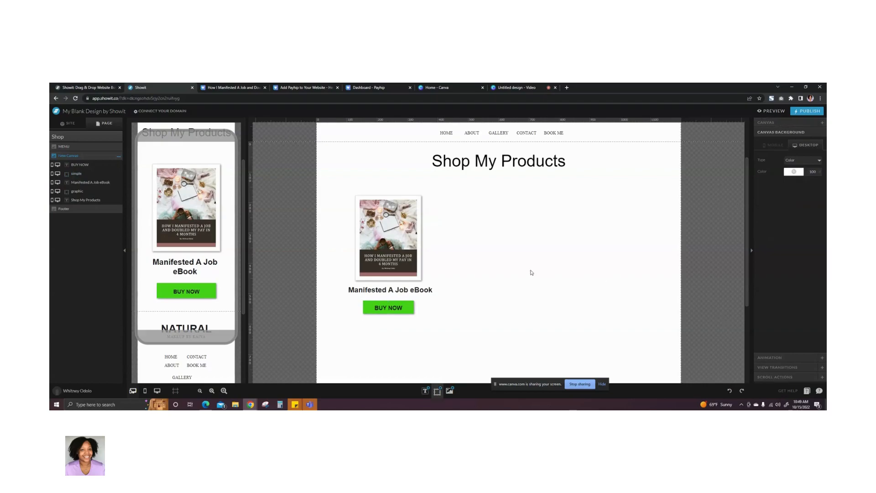
- Preview the Shop page in its own browser tab, test the BUY NOW button, and return to Showit
click(772, 113)
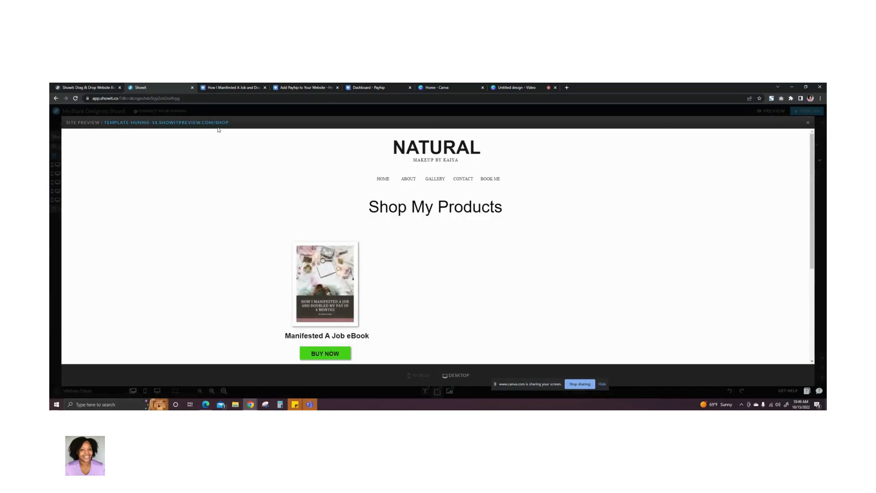
click(215, 123)
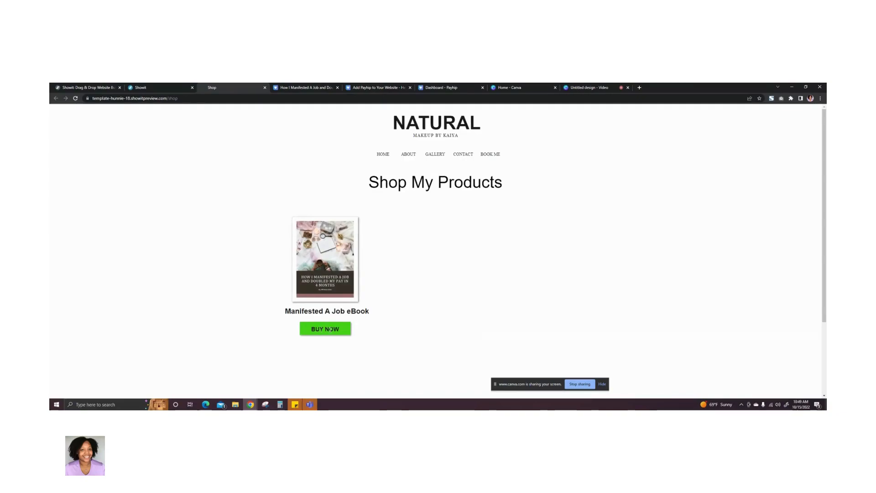
click(349, 331)
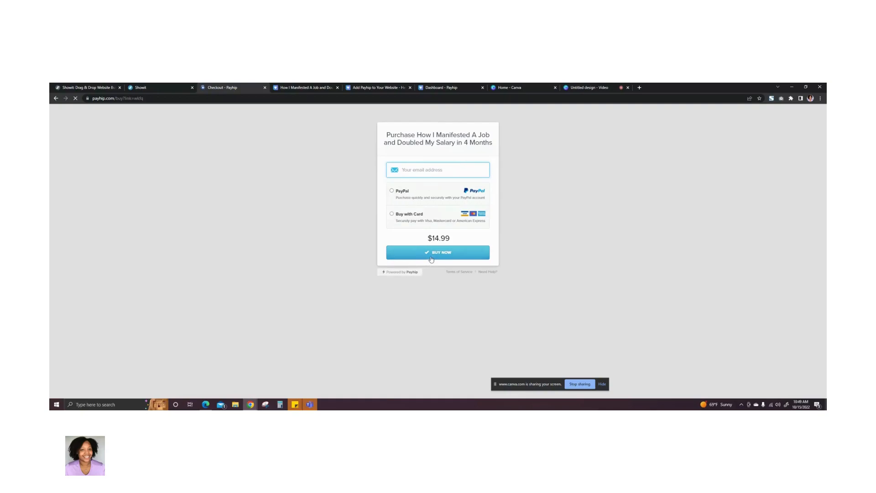
click(156, 89)
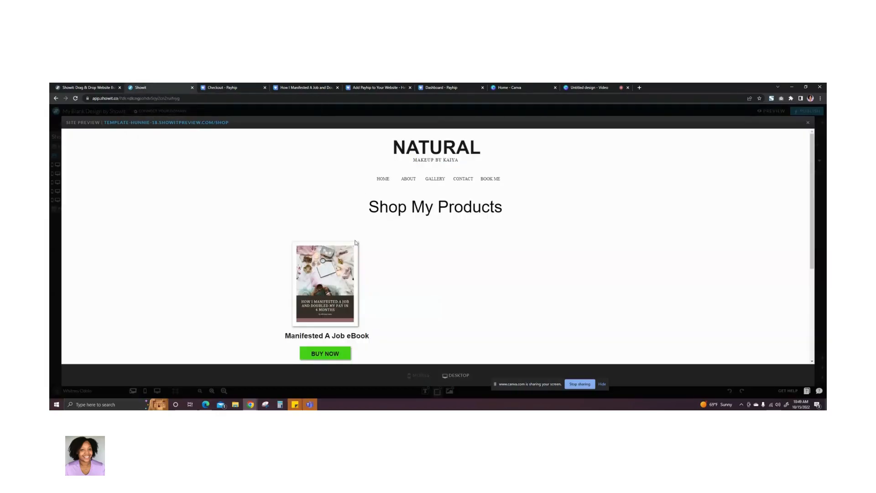
- Test the BUY NOW wording in the Shop page's site preview and close the preview
triple_click(326, 353)
click(396, 254)
click(248, 113)
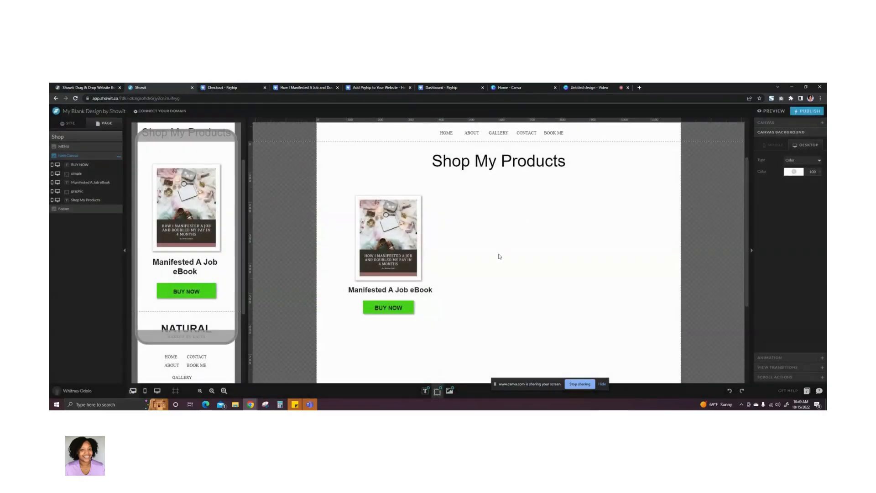
- Copy the desktop green rectangle's checkout URL into a URL link on the BUY NOW text, set to open in a new window
click(413, 307)
triple_click(808, 182)
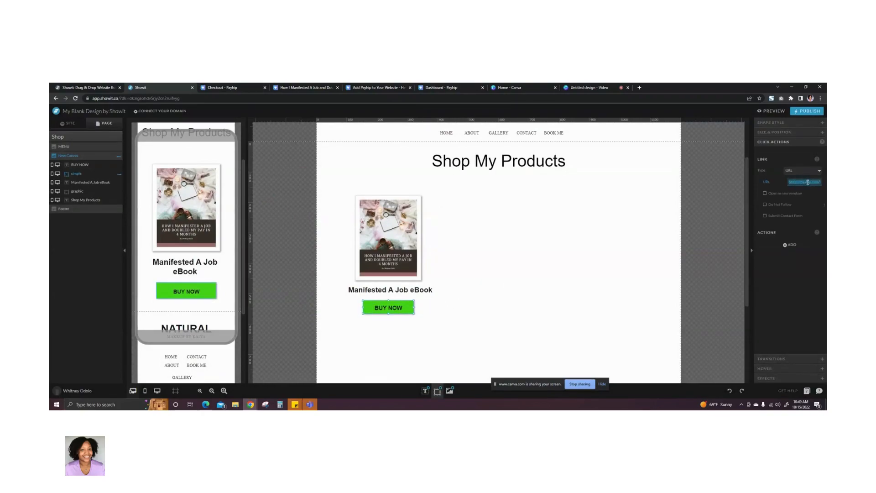
click(491, 281)
click(390, 310)
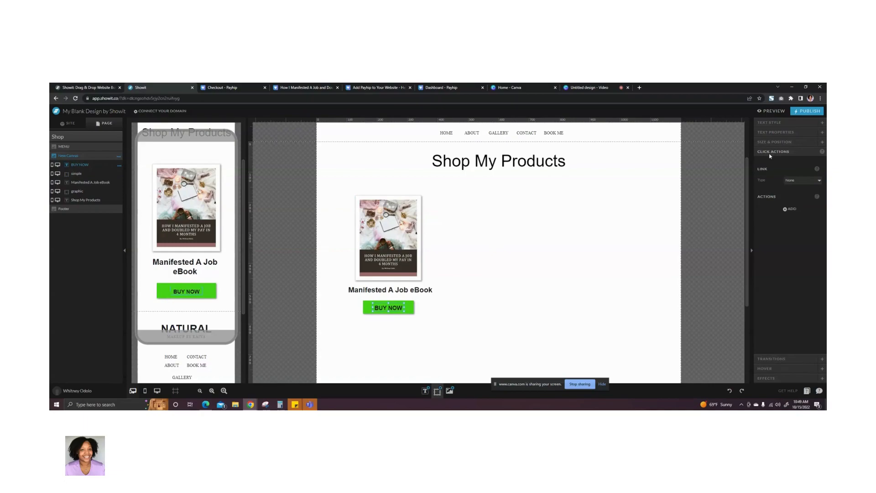
click(809, 182)
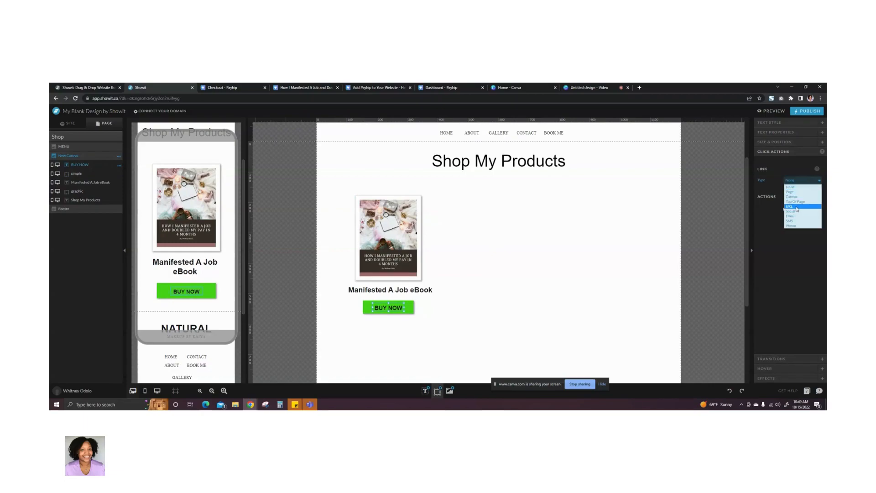
click(796, 206)
click(794, 191)
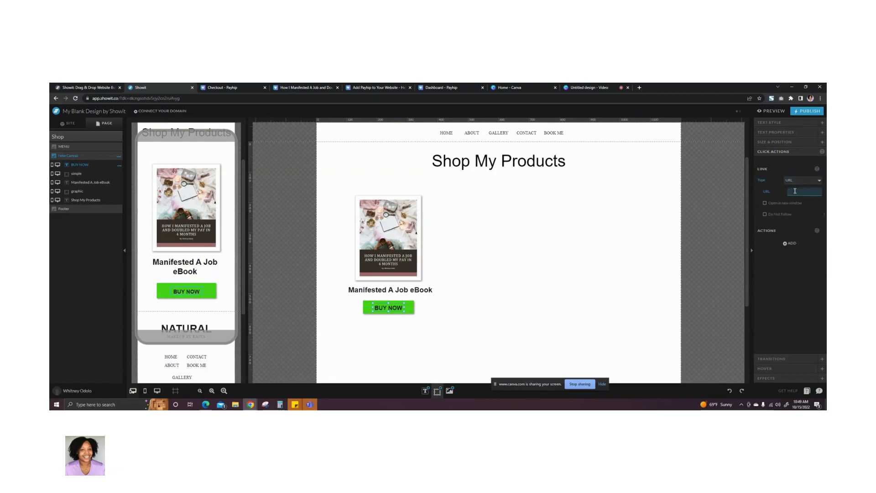
key(ctrl+v)
click(765, 203)
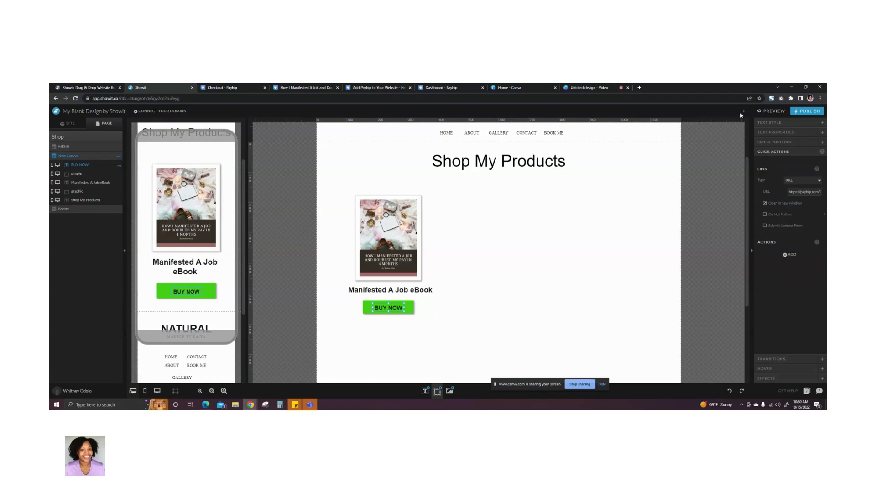
- Open the Shop preview in a separate tab, check that the BUY NOW text reaches the Payhip checkout, and return to the Showit editor
click(766, 114)
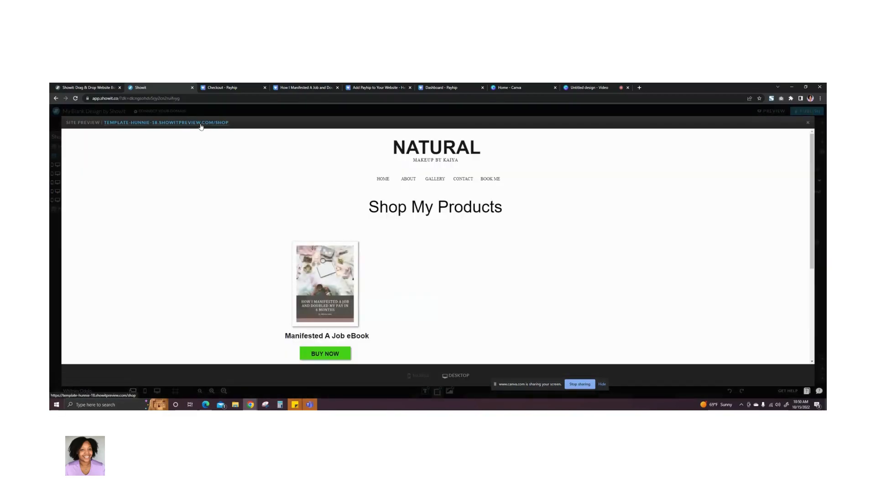
click(201, 122)
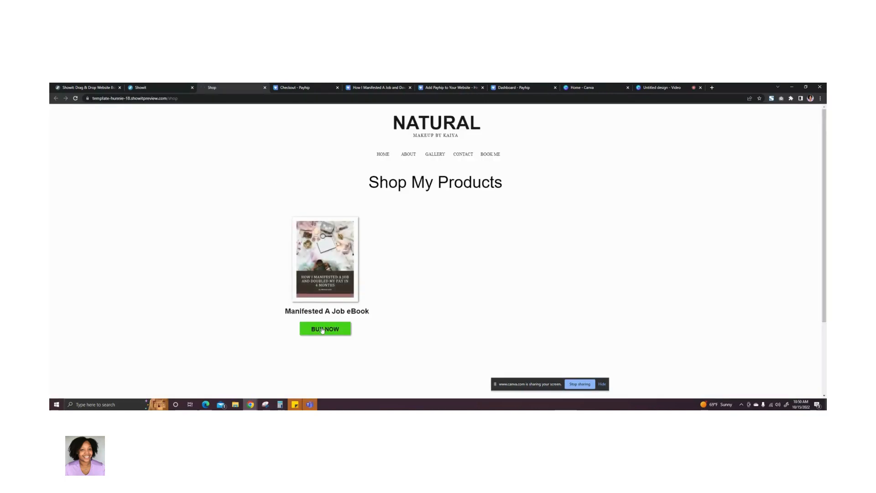
click(323, 329)
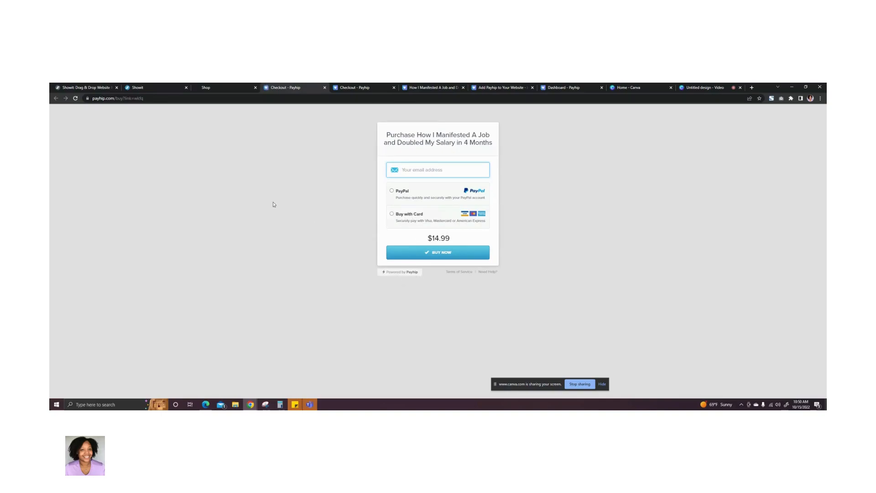
click(226, 91)
click(158, 91)
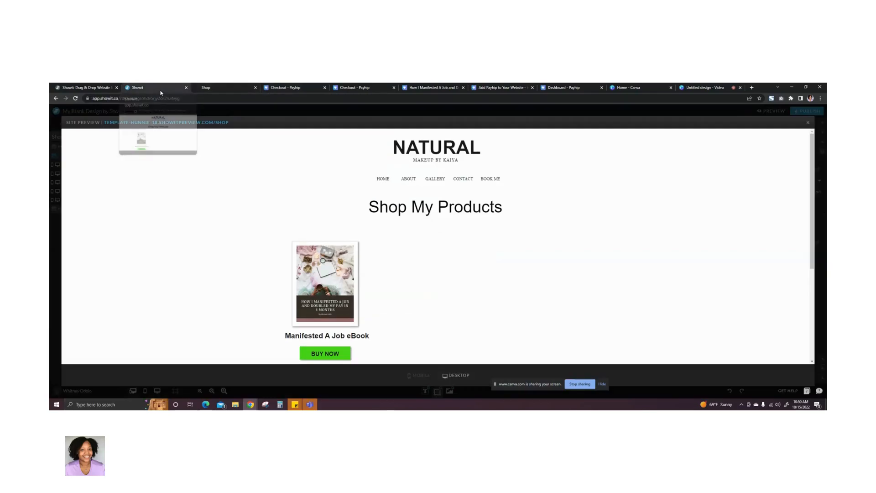
click(251, 113)
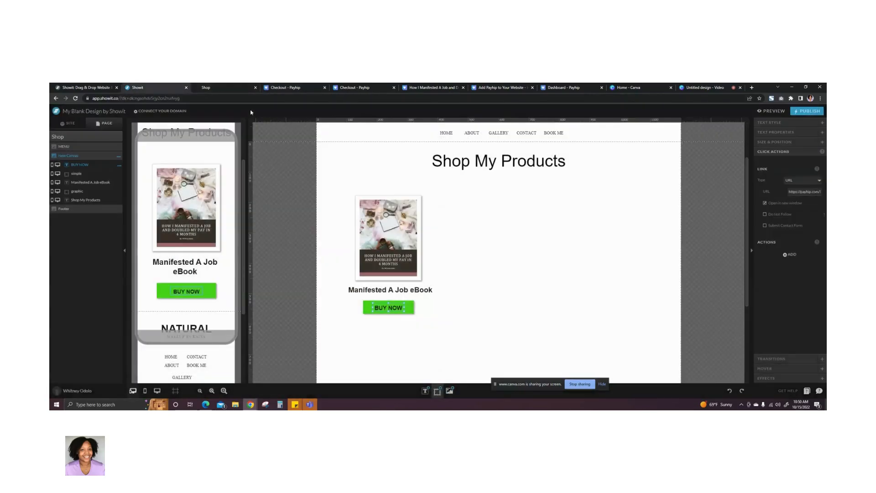
click(449, 241)
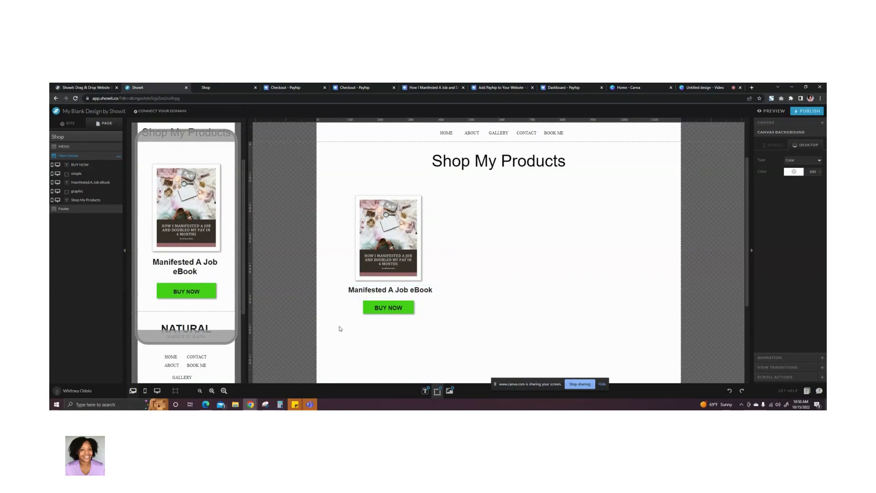
- Lengthen the mobile canvas to add empty space between the BUY NOW button and the footer
click(139, 315)
drag(129, 311, 124, 409)
scroll(165, 256, down, 4)
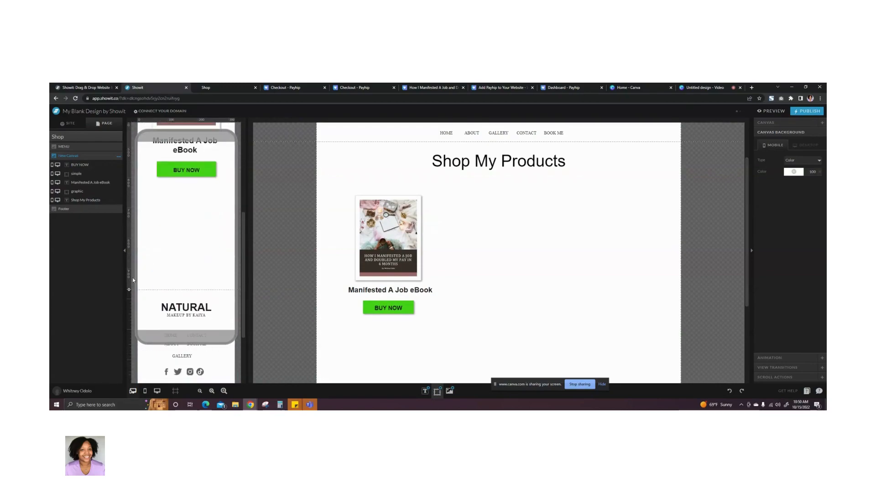
drag(129, 289, 128, 350)
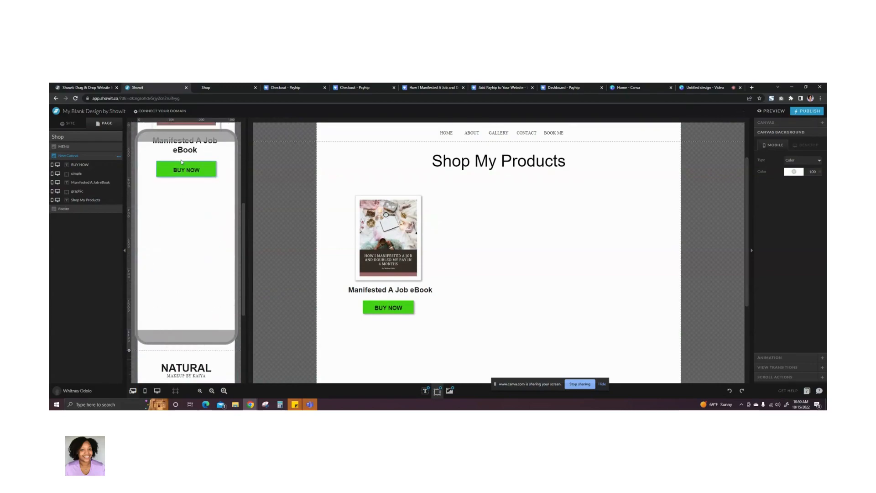
- Duplicate the desktop eBook cover, title and BUY NOW button twice, arranging the three product blocks in one row
click(395, 340)
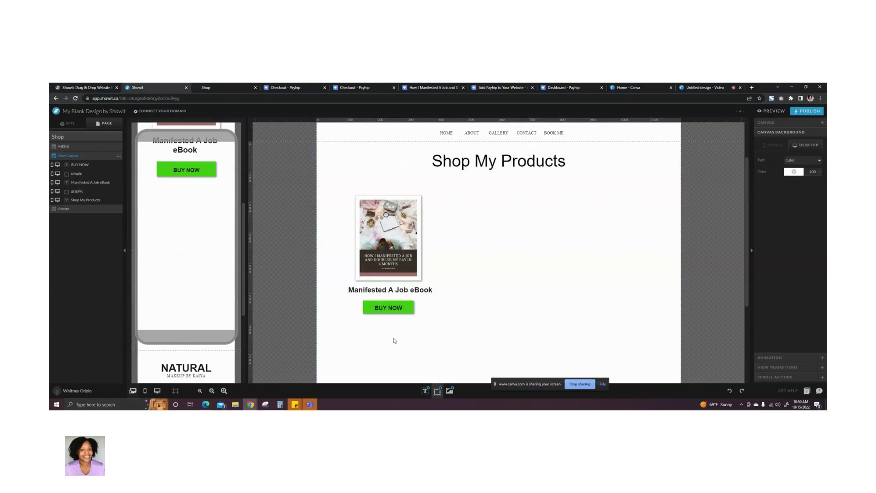
drag(392, 338, 408, 218)
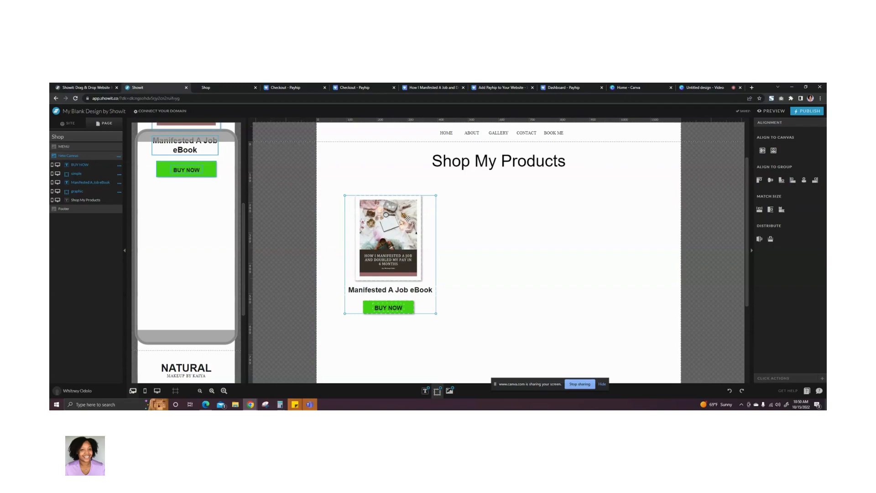
mouse_move(387, 244)
mouse_down()
mouse_move(421, 245)
mouse_move(390, 245)
mouse_up()
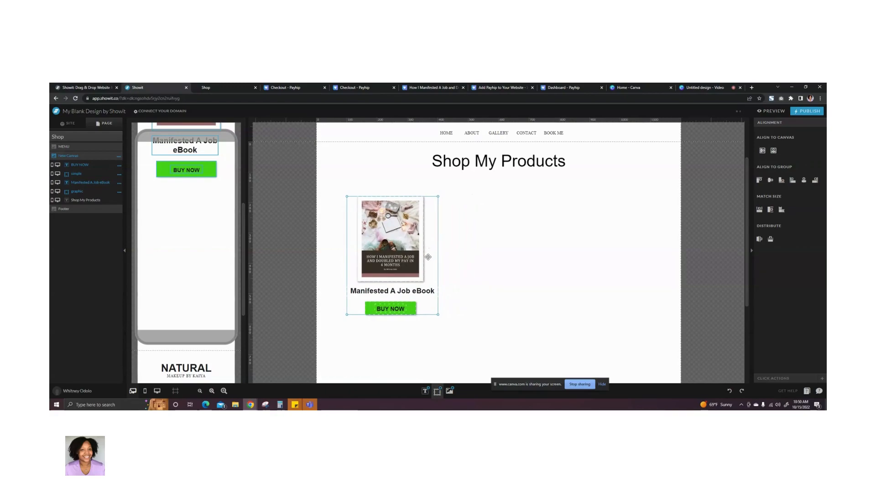
key(ctrl+v)
drag(399, 251, 502, 251)
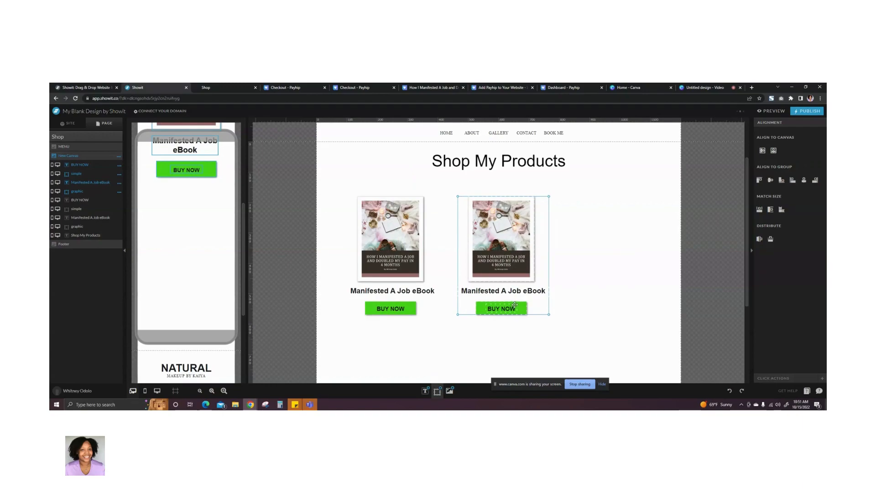
key(ctrl+v)
drag(515, 305, 619, 303)
- Swap the middle product's cover for the portrait tablet photo from the uploaded files
click(497, 266)
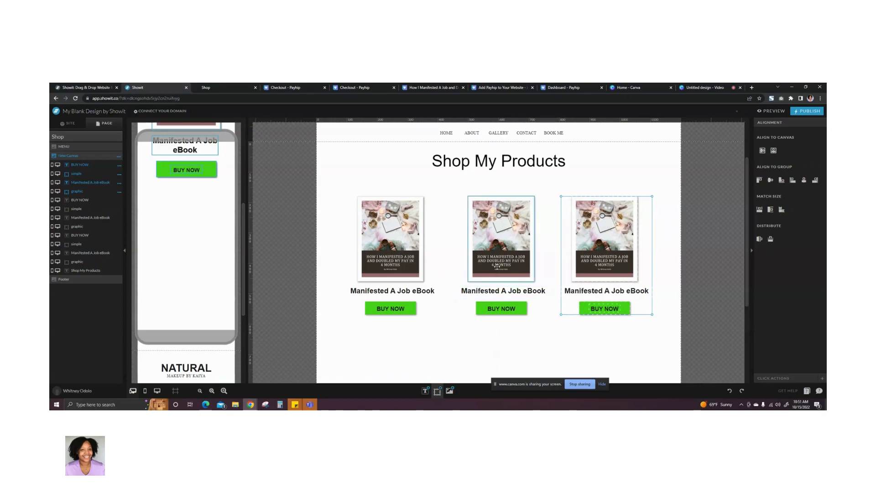
click(779, 122)
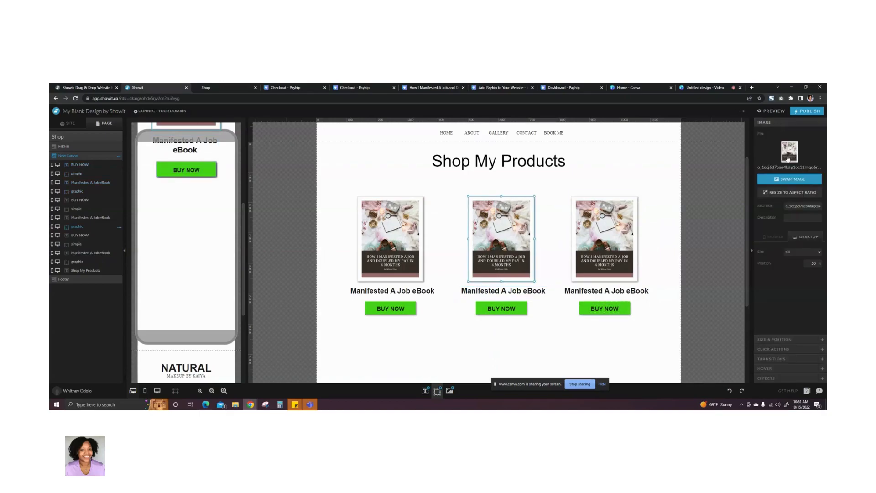
click(780, 179)
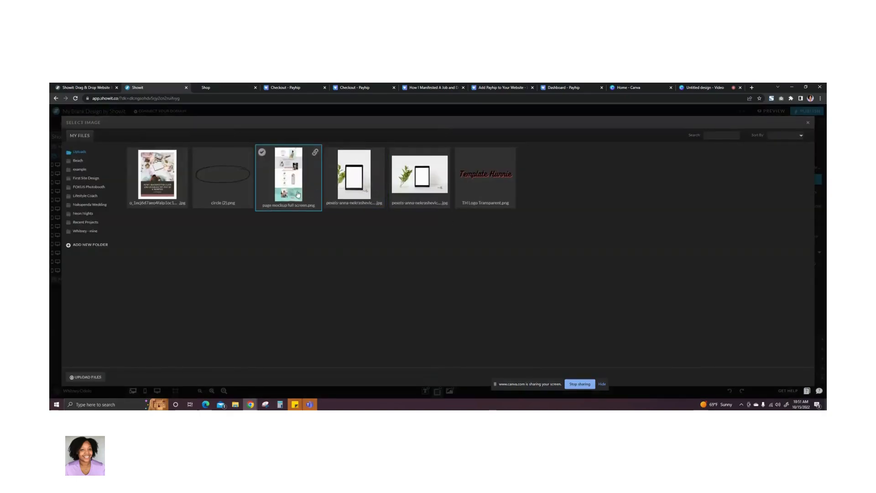
click(360, 188)
click(613, 233)
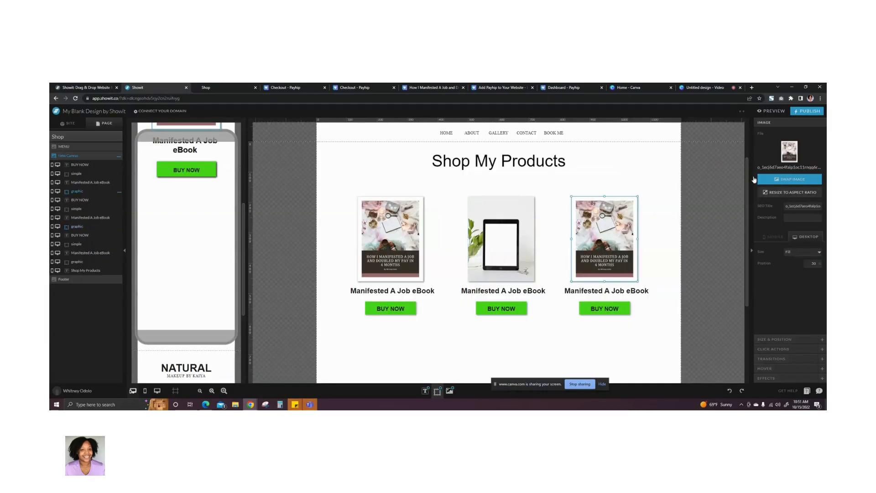
- Change the middle product's title to "Mockup"
click(491, 294)
double_click(491, 294)
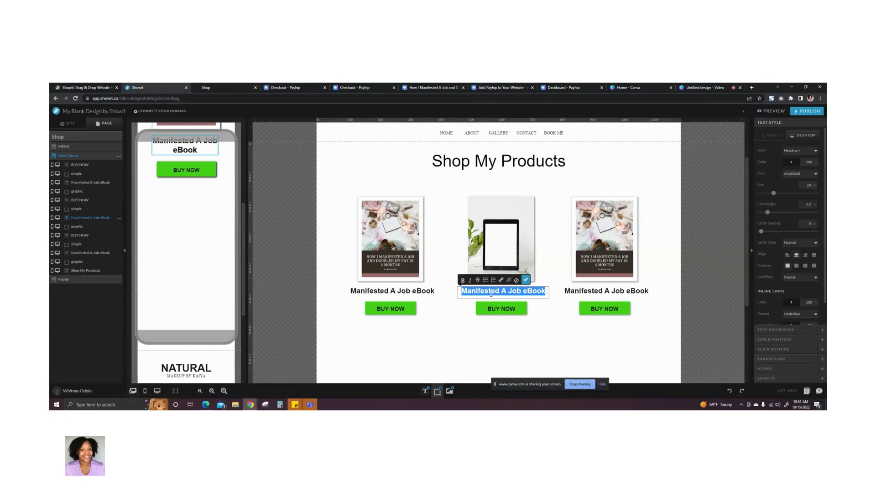
text(Mockup)
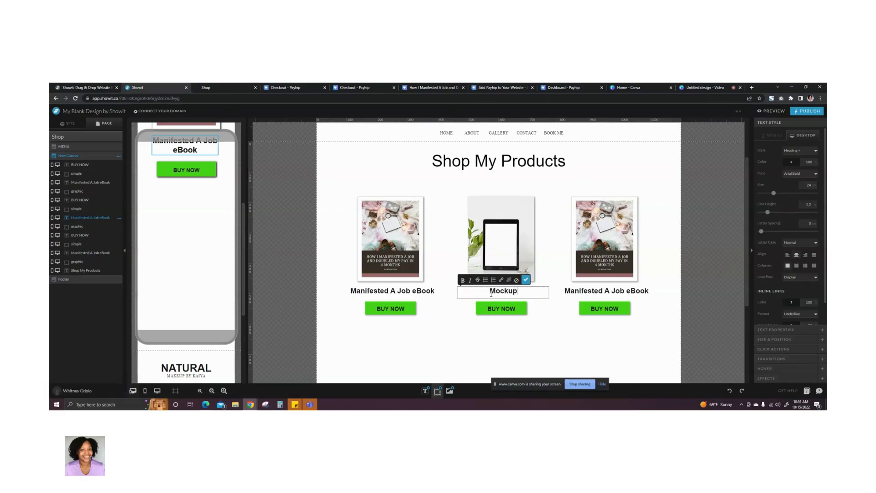
click(526, 280)
- Review the click link settings of the middle product's BUY NOW text and green rectangle
click(506, 310)
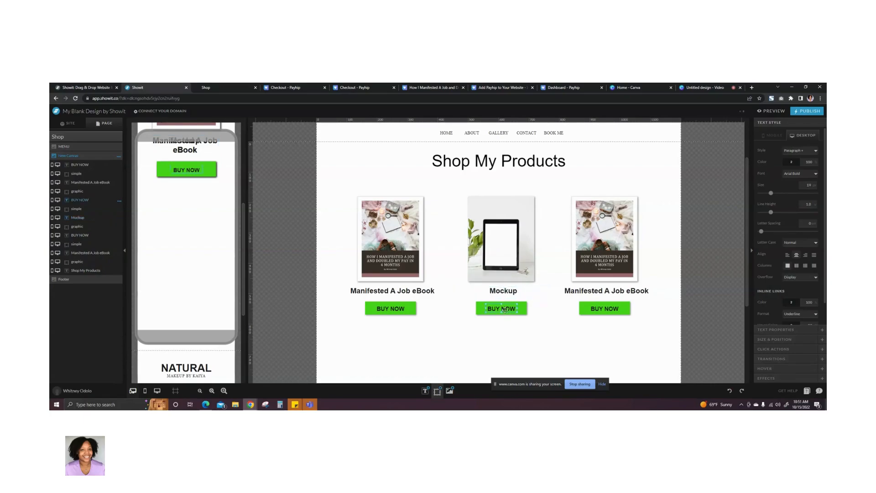
click(769, 350)
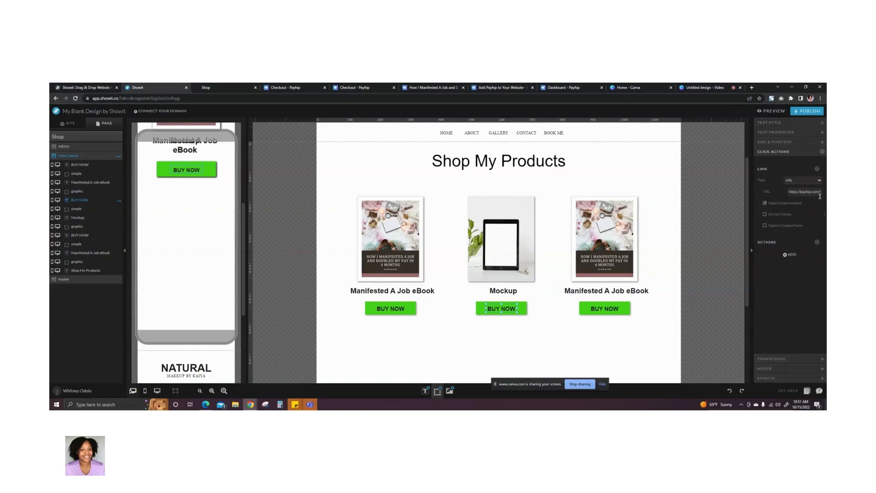
click(526, 314)
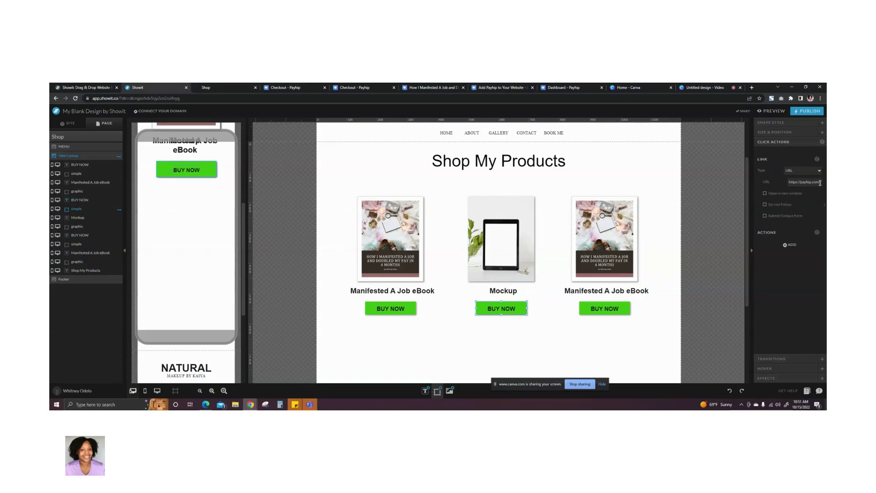
click(581, 354)
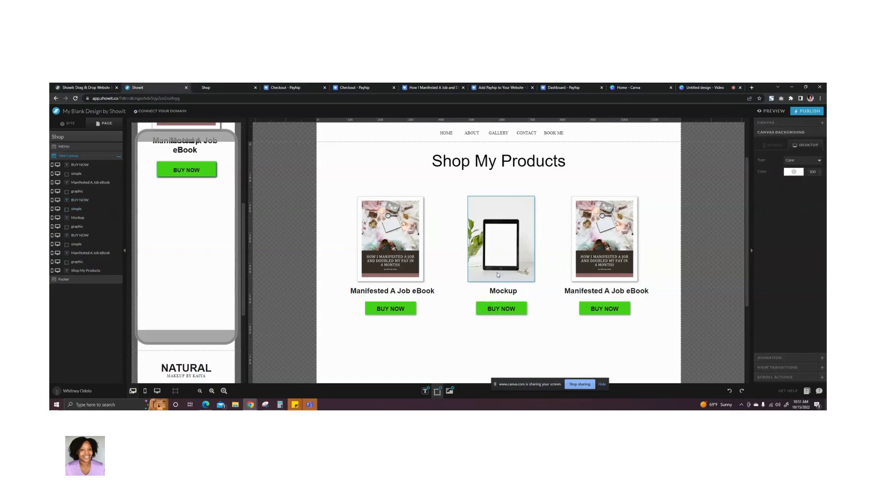